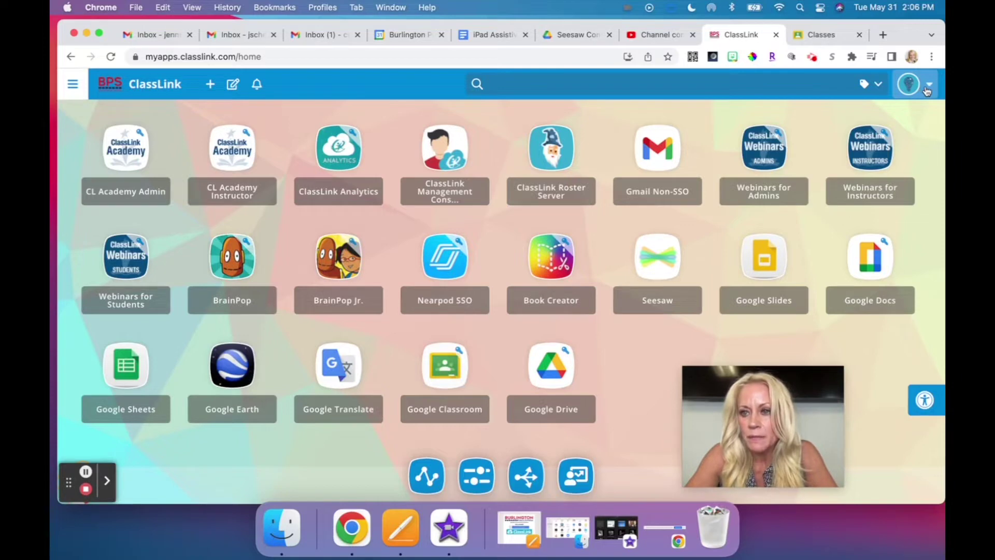
Open the avatar menu at the top right to show the Tenant Administrator profile panel.
{"action": "left_click", "coordinate": [927, 88]}
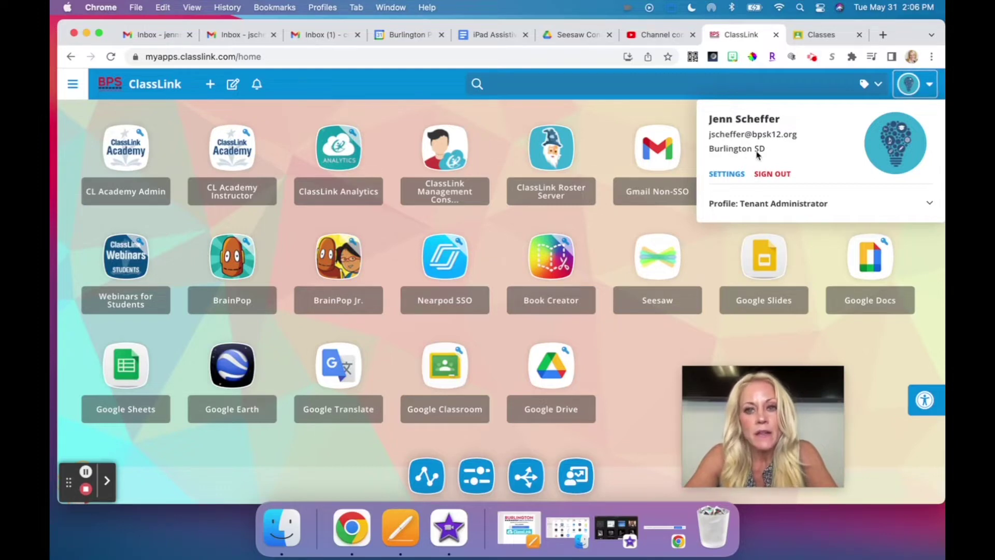
Open My Profile Settings from the profile panel.
{"action": "left_click", "coordinate": [725, 176]}
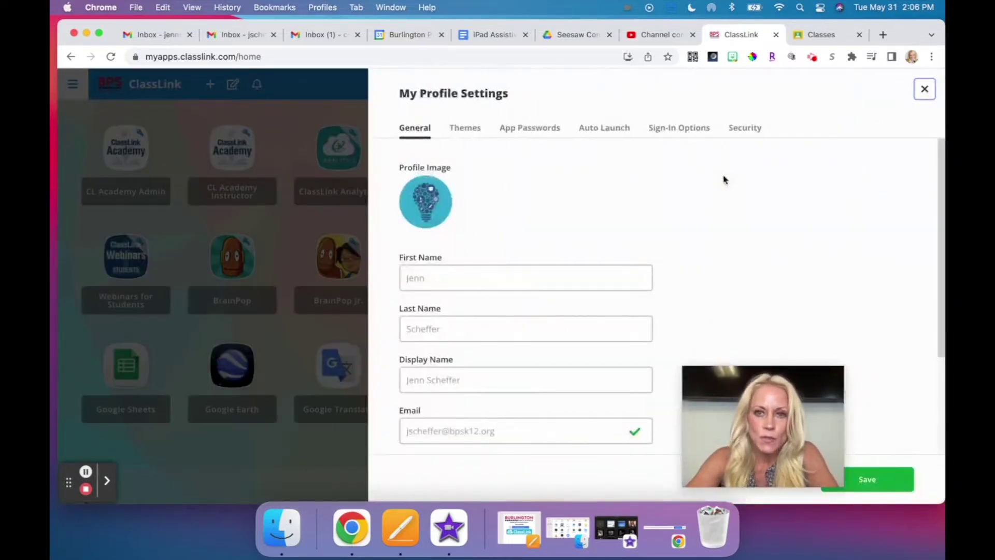
{"action": "mouse_move", "coordinate": [683, 398]}
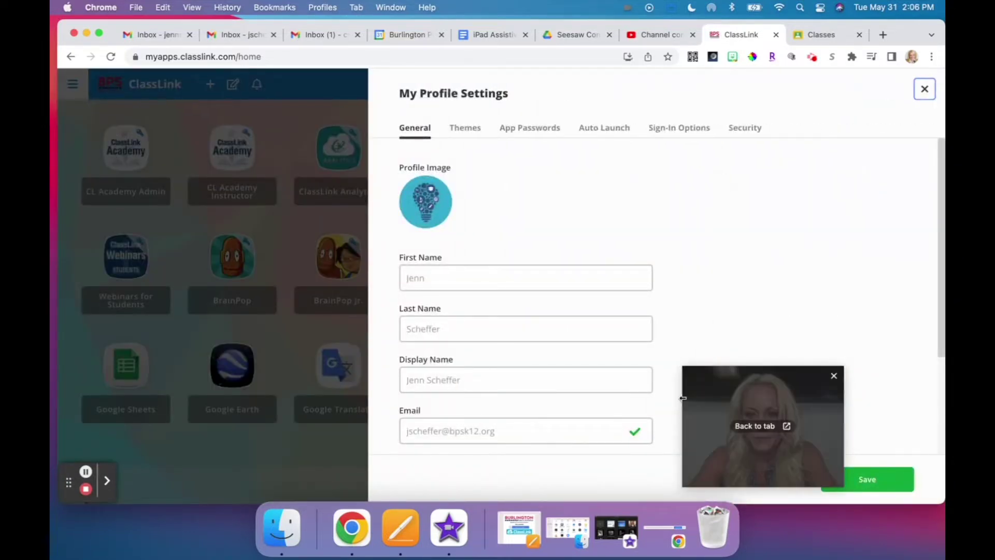
{"action": "left_click_drag", "start_coordinate": [698, 403], "coordinate": [742, 355]}
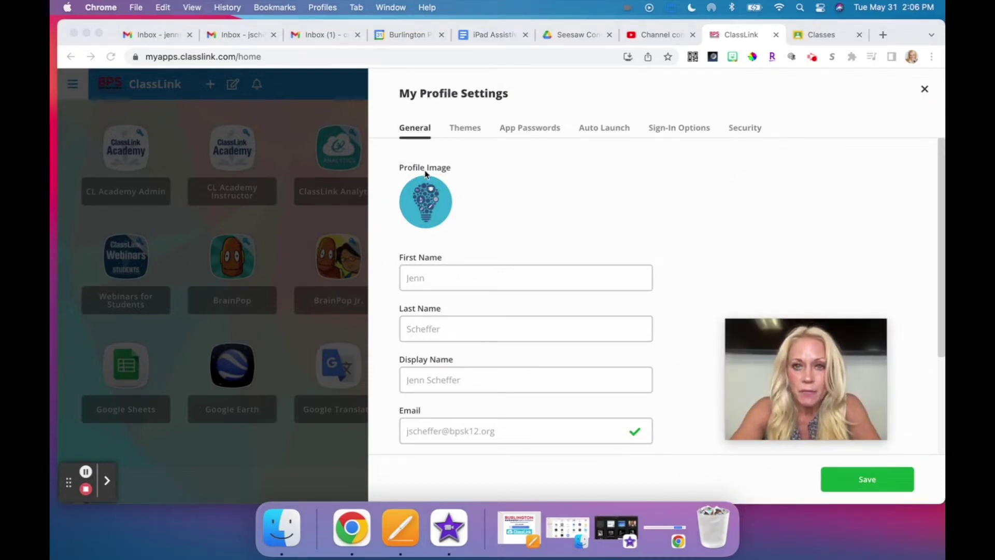
{"action": "left_click", "coordinate": [431, 201]}
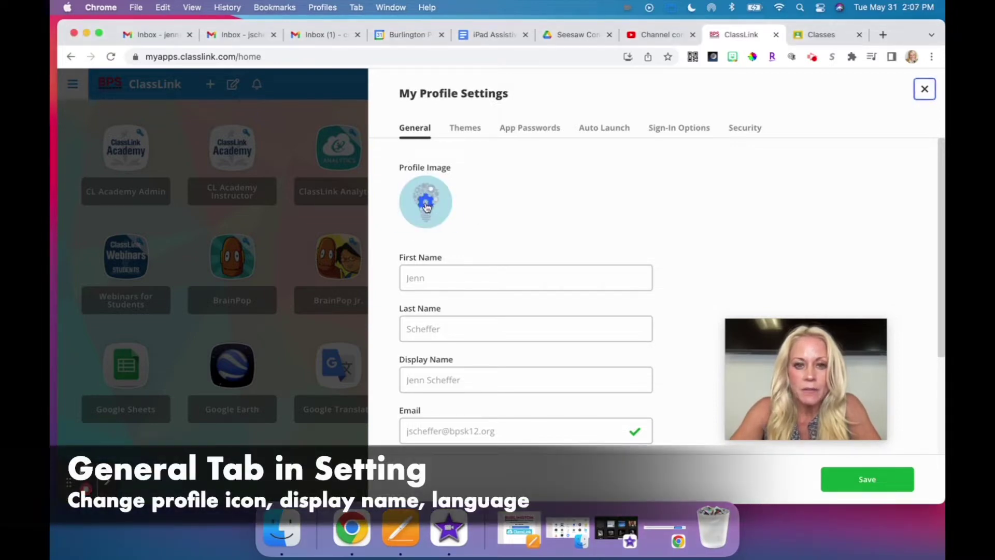
Browse the avatar choices for the profile image and go back without changing it.
{"action": "left_click", "coordinate": [427, 208]}
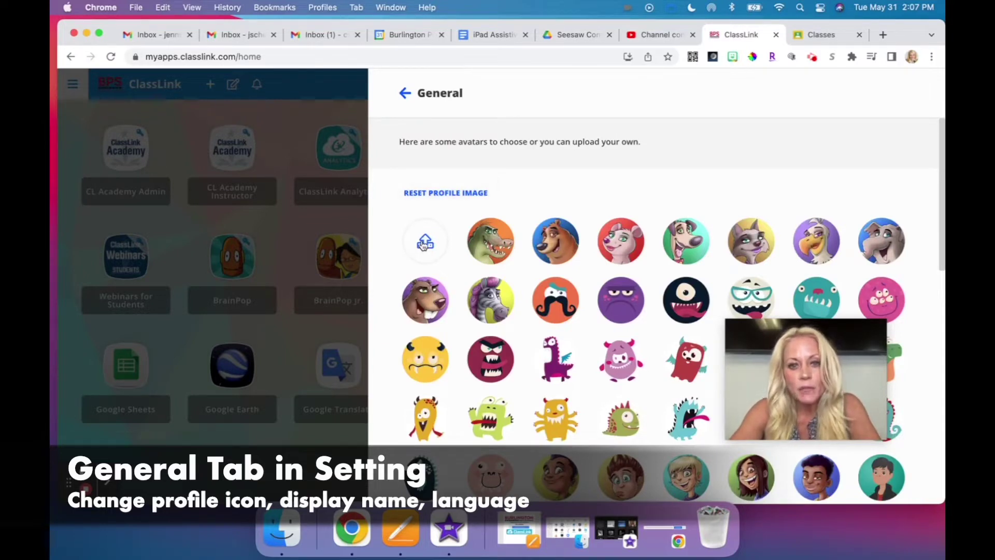
{"action": "scroll", "coordinate": [473, 315], "scroll_direction": "down", "scroll_amount": 5}
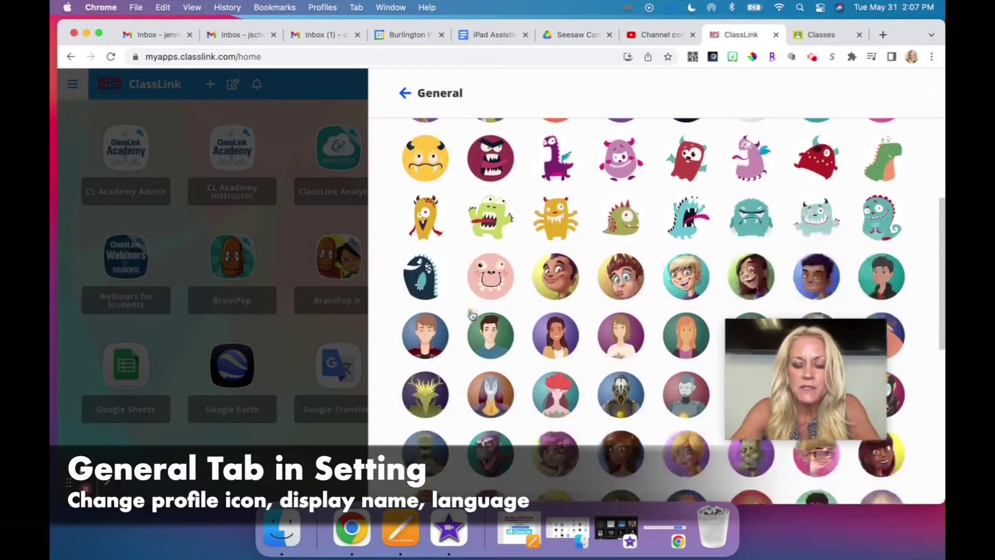
{"action": "scroll", "coordinate": [471, 314], "scroll_direction": "down", "scroll_amount": 8}
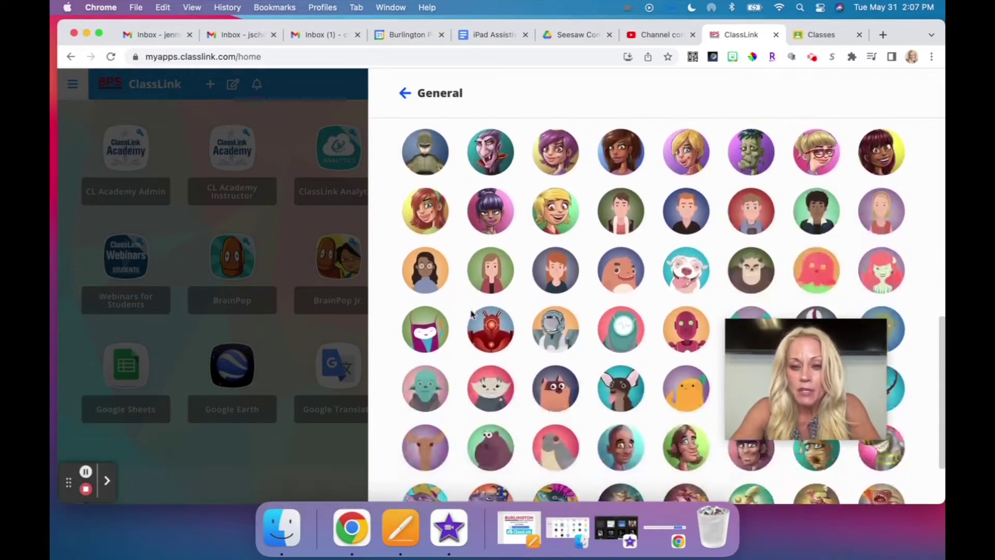
{"action": "scroll", "coordinate": [472, 314], "scroll_direction": "down", "scroll_amount": 3}
{"action": "scroll", "coordinate": [471, 314], "scroll_direction": "up", "scroll_amount": 12}
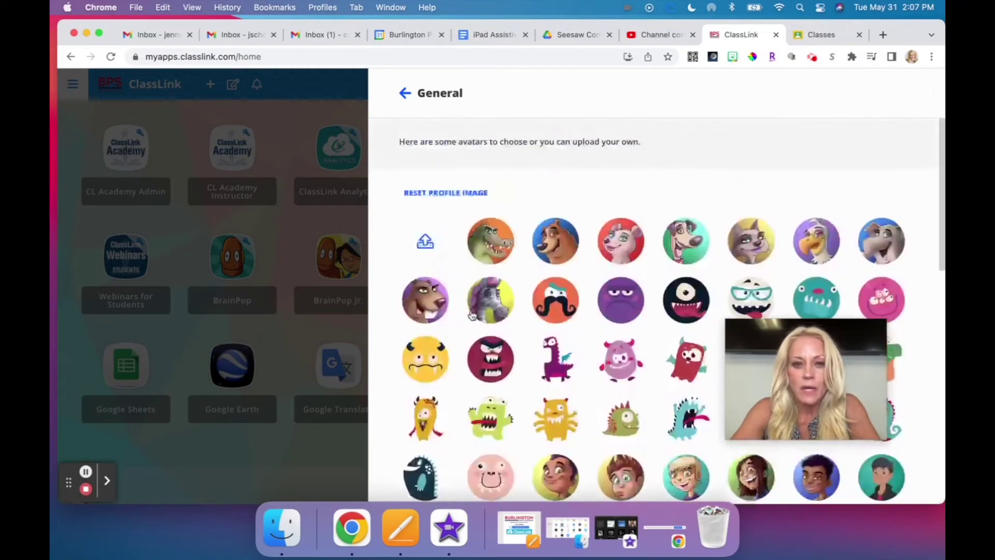
{"action": "left_click", "coordinate": [404, 93]}
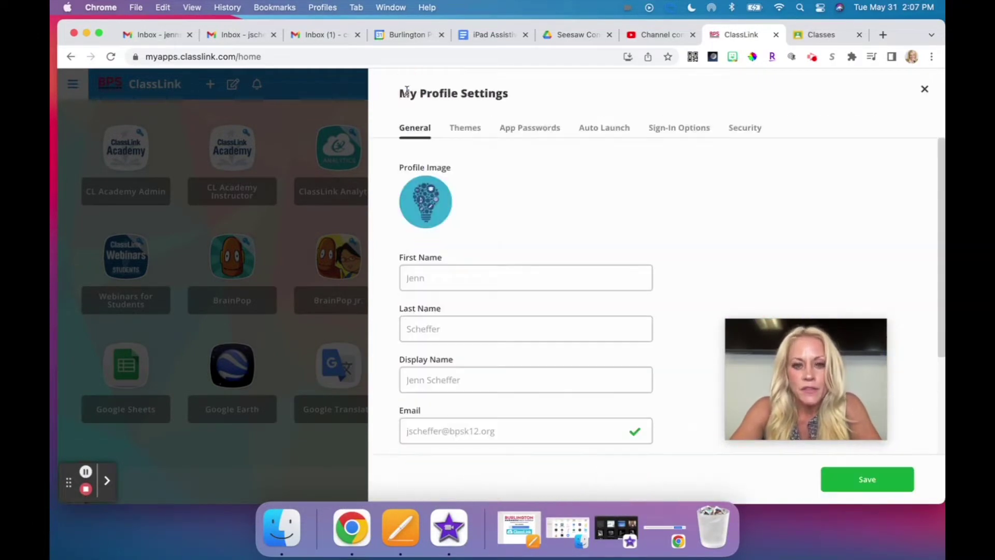
{"action": "mouse_move", "coordinate": [421, 207]}
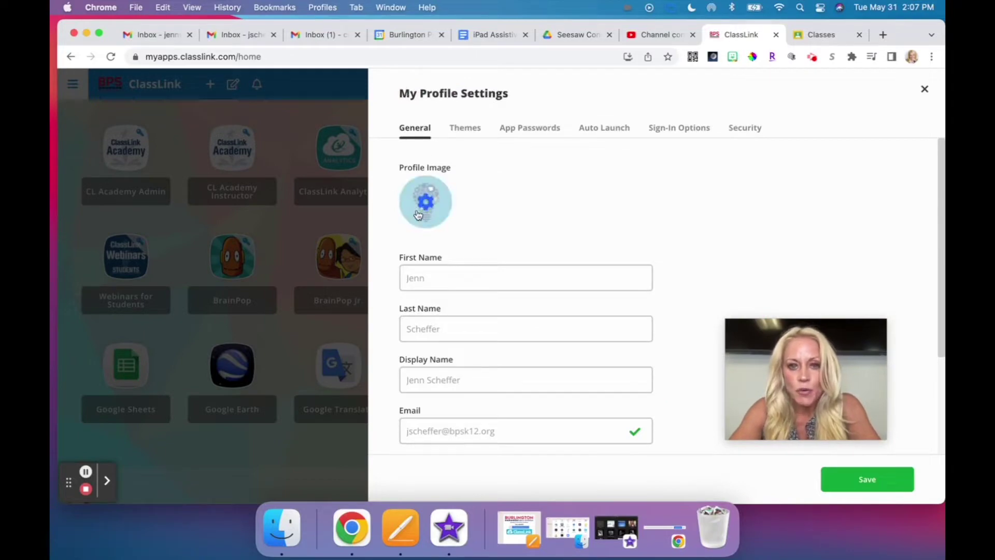
{"action": "scroll", "coordinate": [458, 276], "scroll_direction": "down", "scroll_amount": 3}
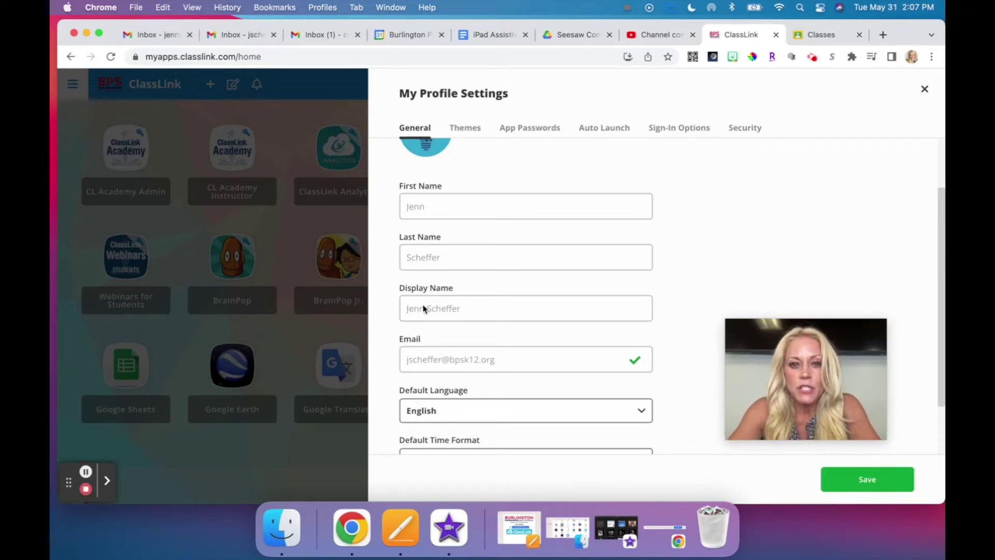
{"action": "scroll", "coordinate": [428, 310], "scroll_direction": "down", "scroll_amount": 2}
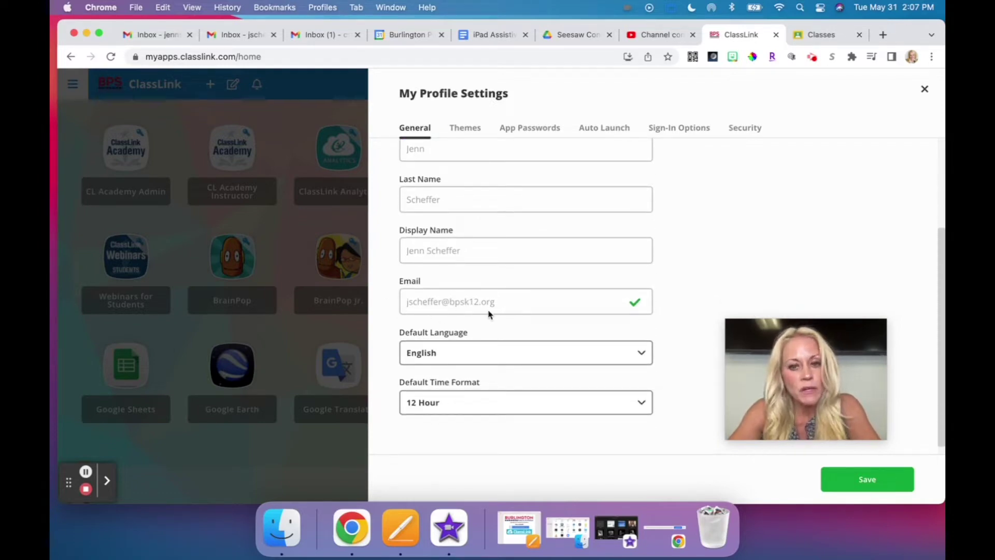
{"action": "left_click", "coordinate": [447, 354]}
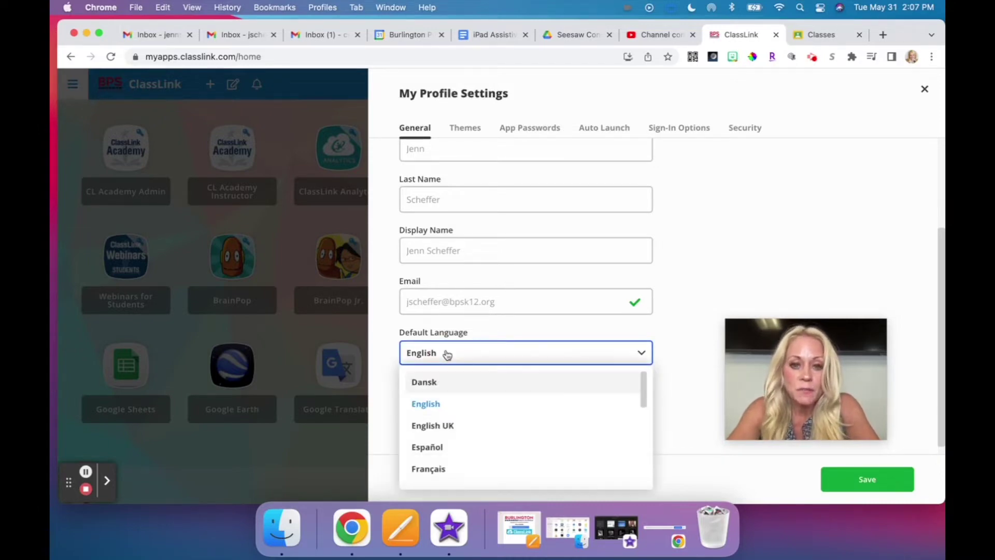
{"action": "left_click", "coordinate": [447, 409]}
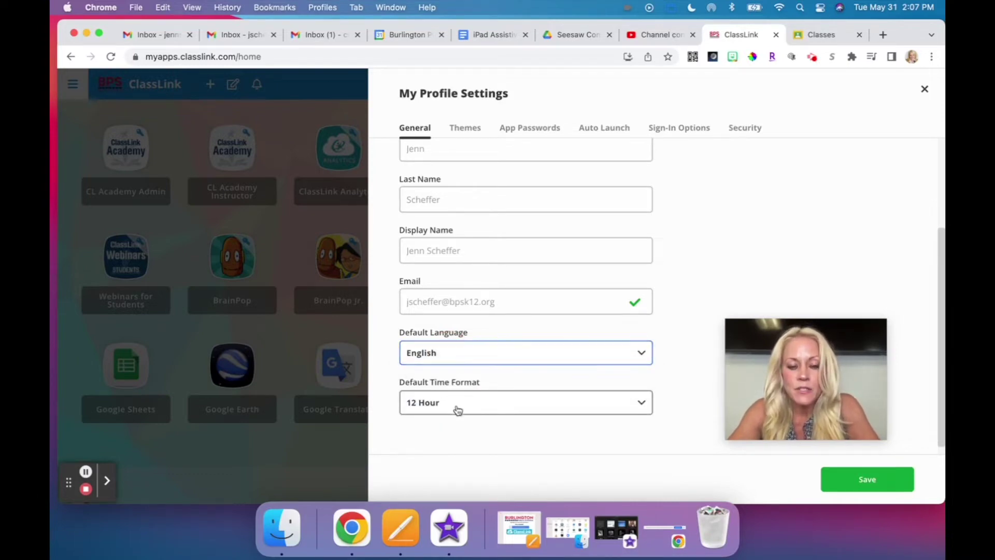
{"action": "left_click", "coordinate": [457, 409]}
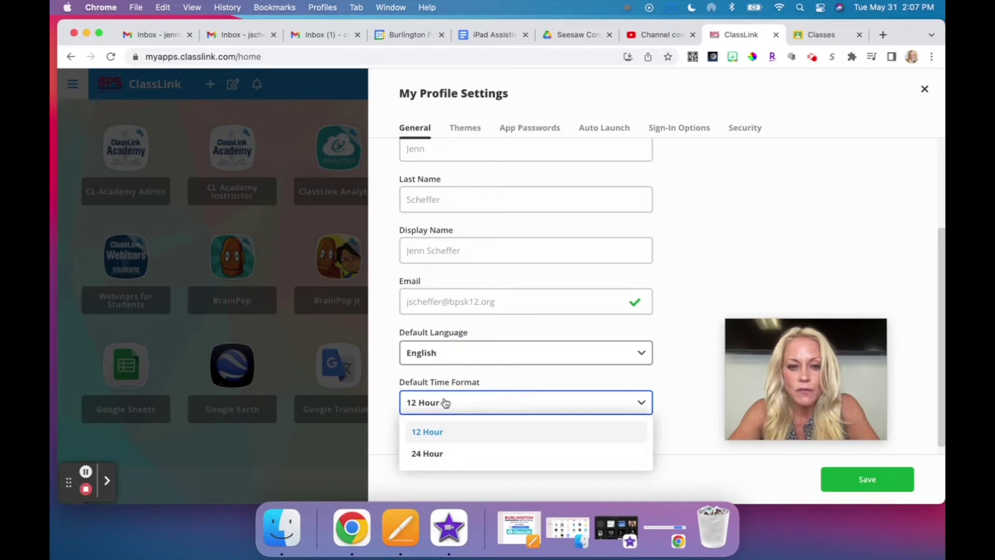
{"action": "left_click", "coordinate": [445, 403]}
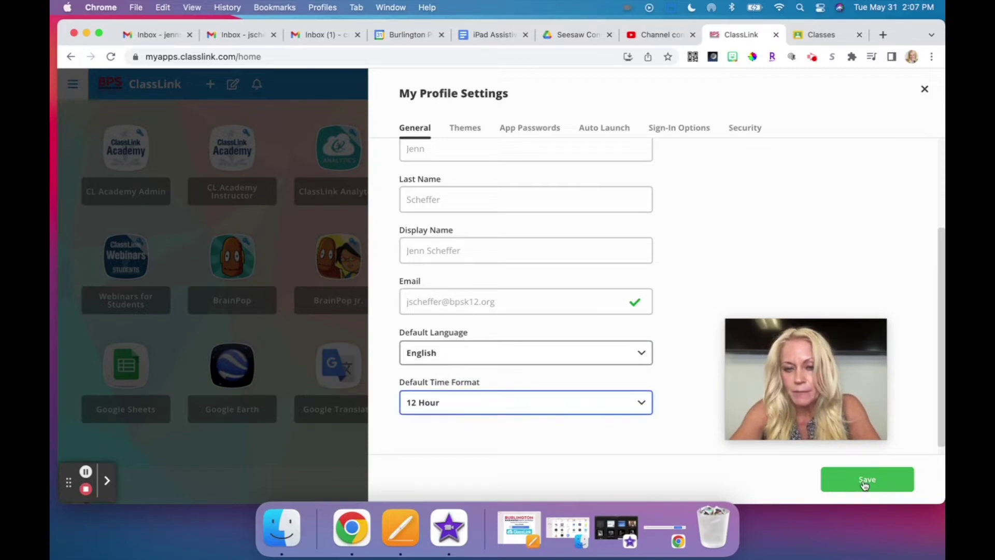
{"action": "left_click", "coordinate": [459, 130]}
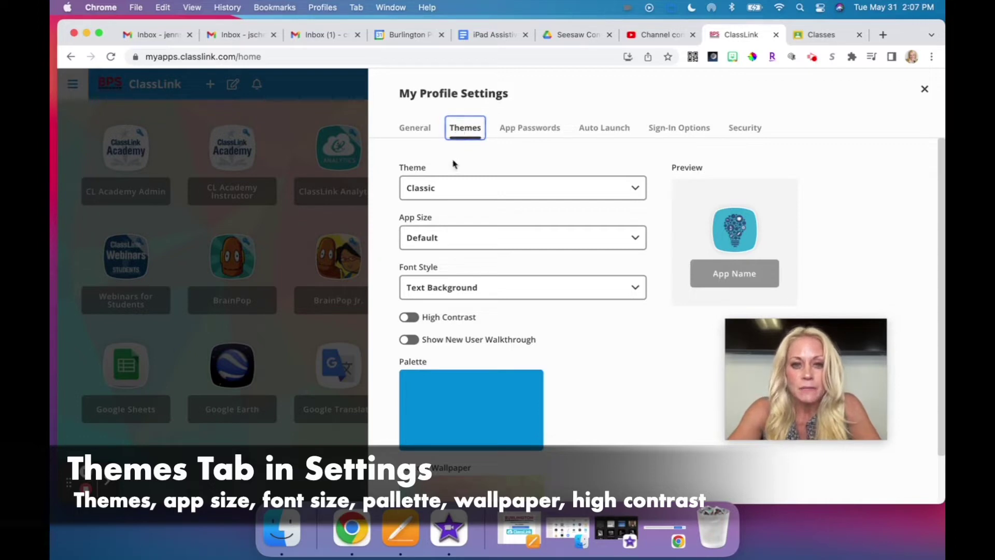
Apply the Primary theme and view it on the launchpad.
{"action": "left_click", "coordinate": [449, 195]}
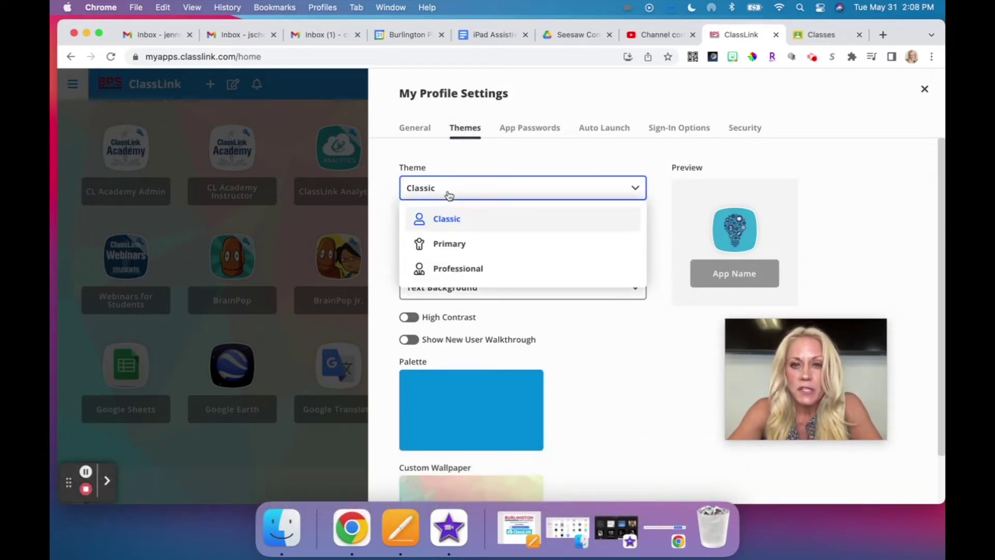
{"action": "left_click", "coordinate": [448, 248]}
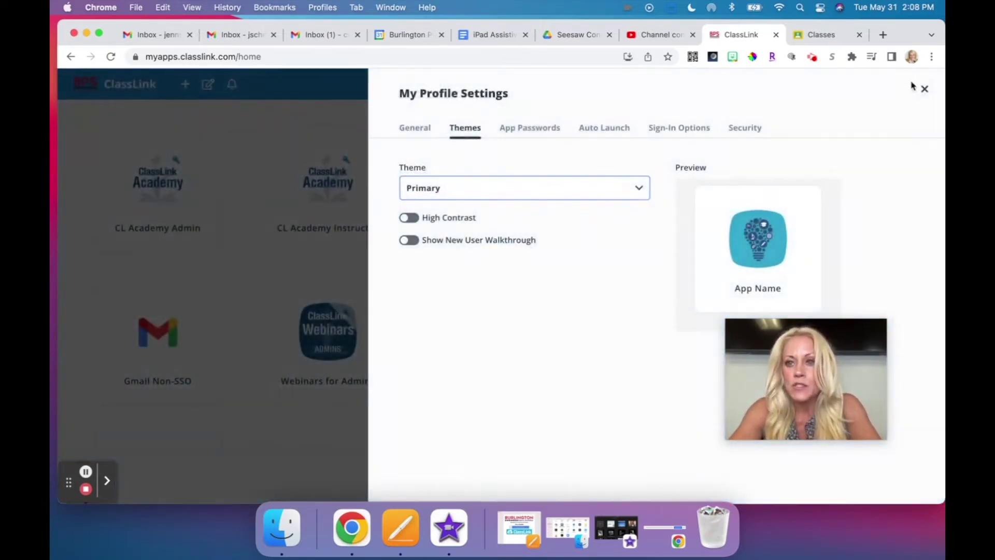
{"action": "left_click", "coordinate": [923, 89]}
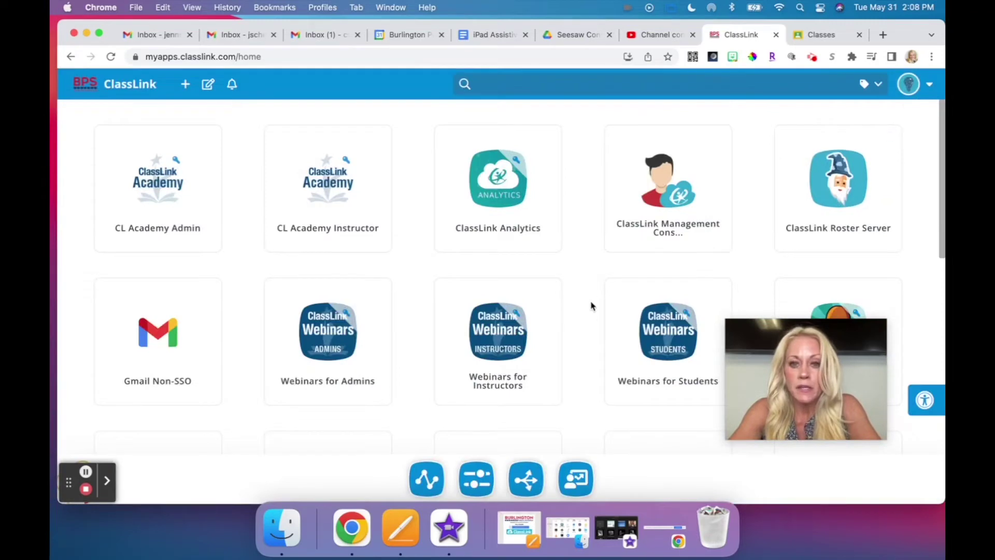
{"action": "scroll", "coordinate": [581, 319], "scroll_direction": "down", "scroll_amount": 5}
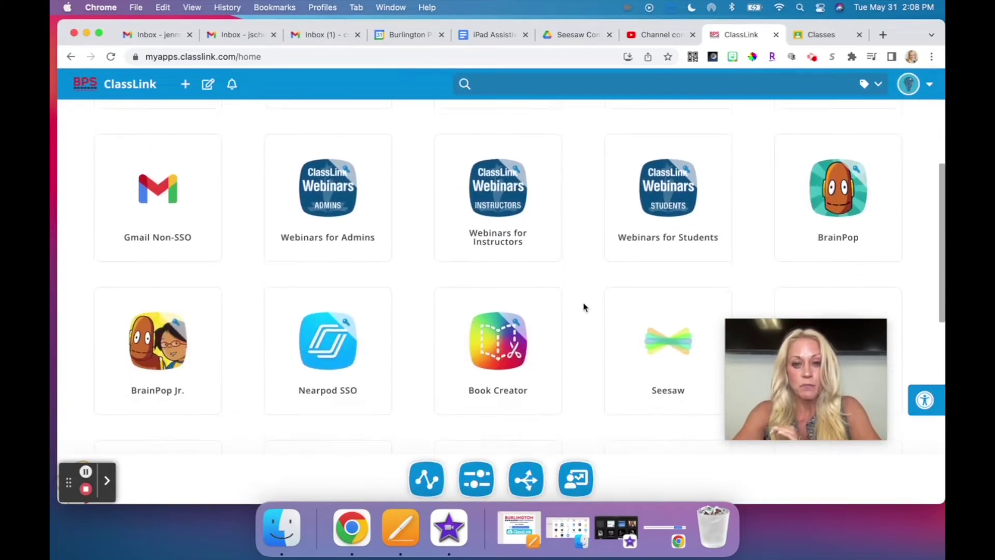
{"action": "scroll", "coordinate": [583, 306], "scroll_direction": "down", "scroll_amount": 3}
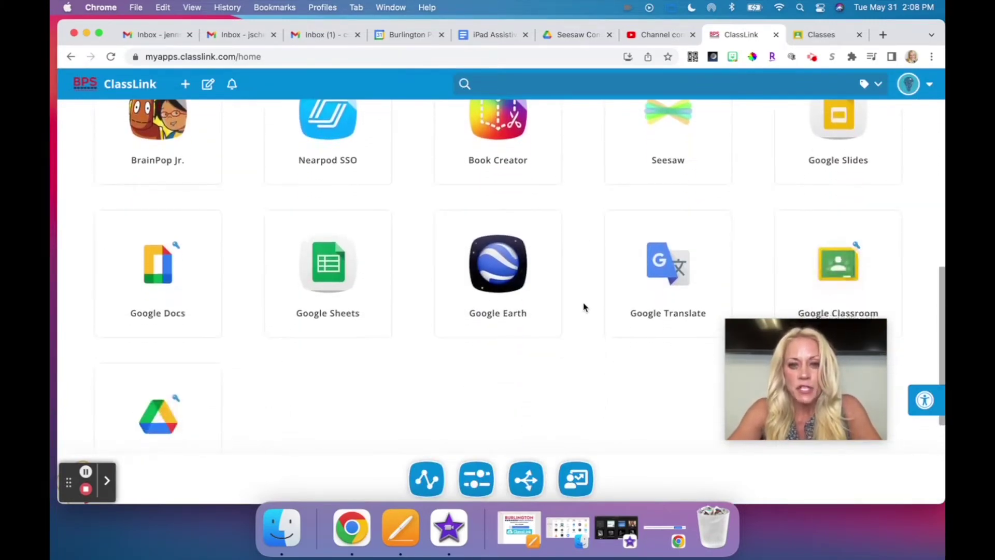
{"action": "scroll", "coordinate": [584, 305], "scroll_direction": "up", "scroll_amount": 8}
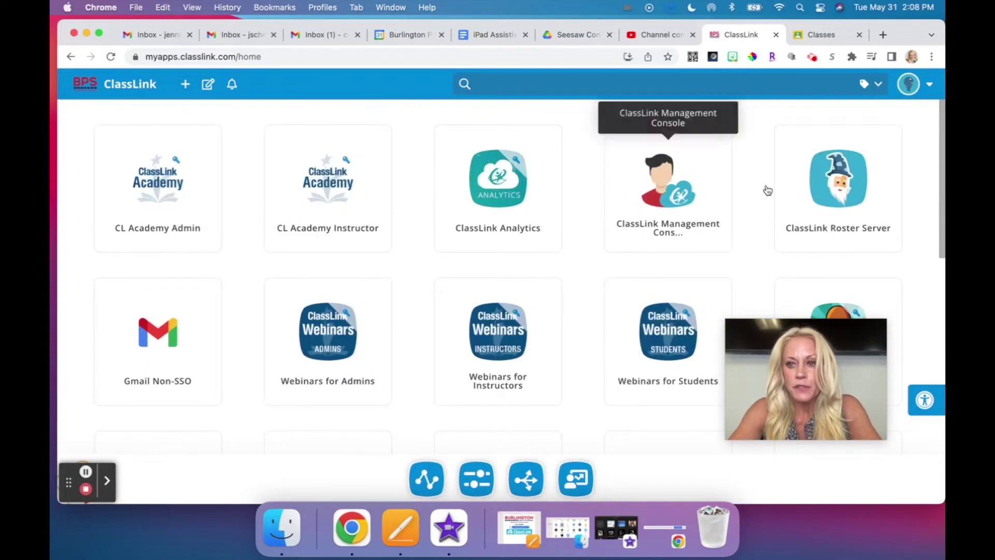
Switch the theme to Professional and close settings to view it.
{"action": "left_click", "coordinate": [910, 84]}
{"action": "left_click", "coordinate": [725, 174]}
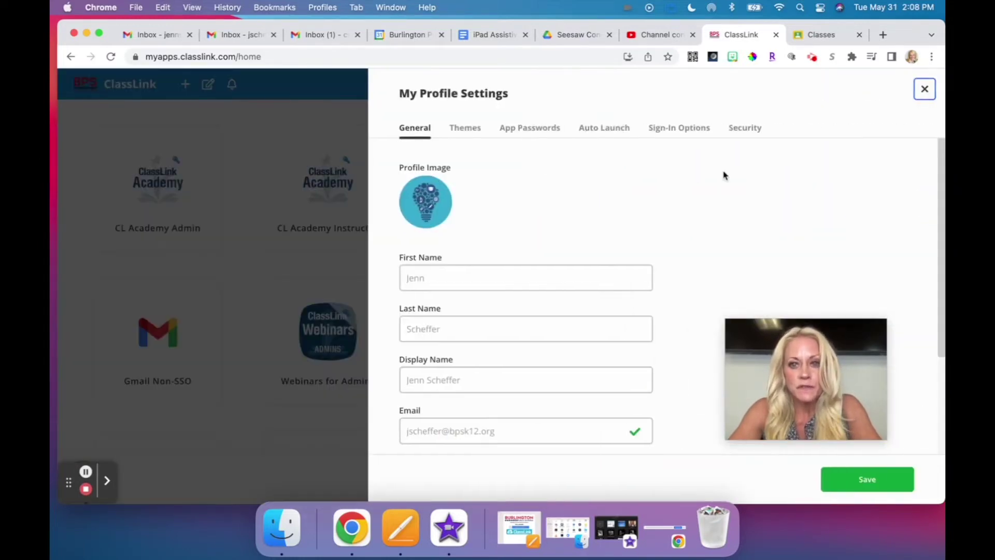
{"action": "left_click", "coordinate": [461, 130]}
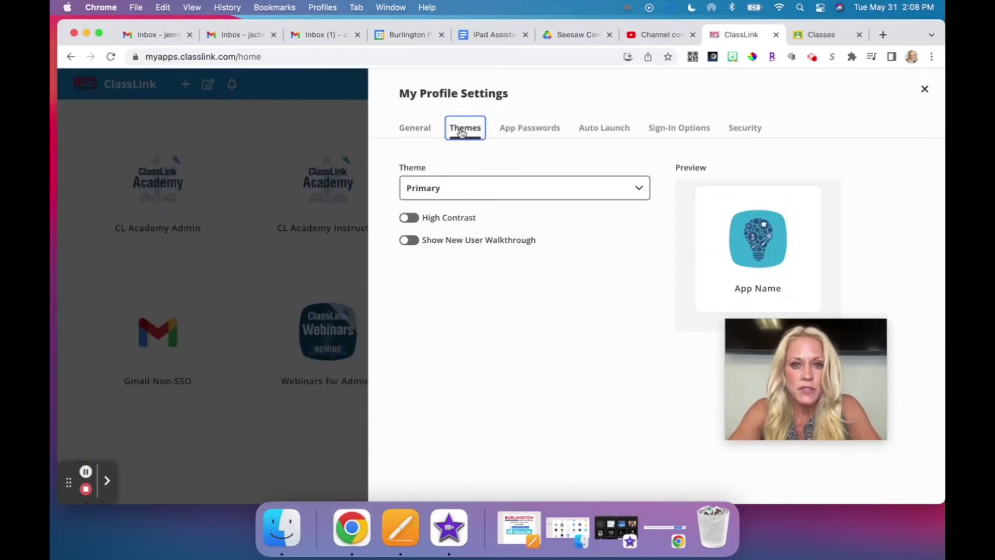
{"action": "left_click", "coordinate": [459, 193]}
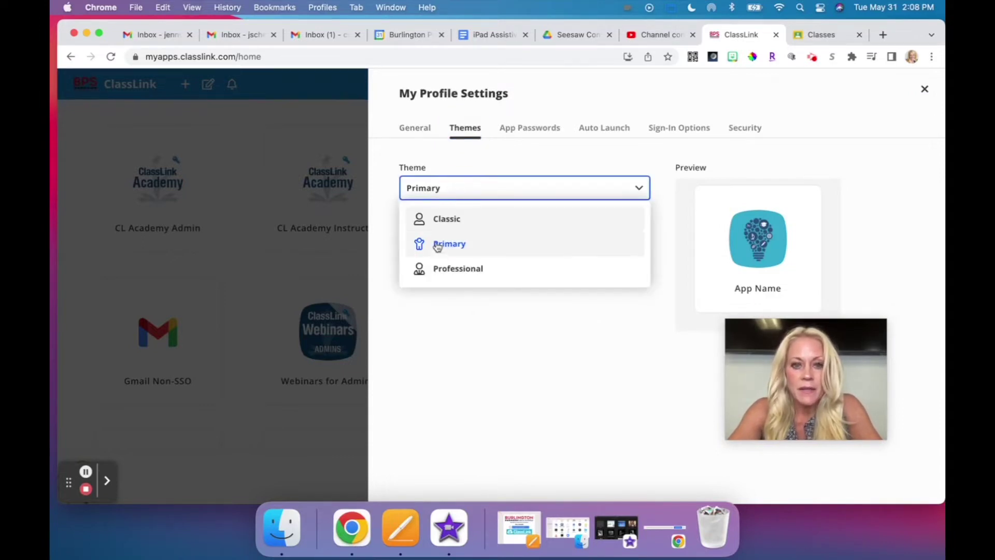
{"action": "left_click", "coordinate": [450, 275]}
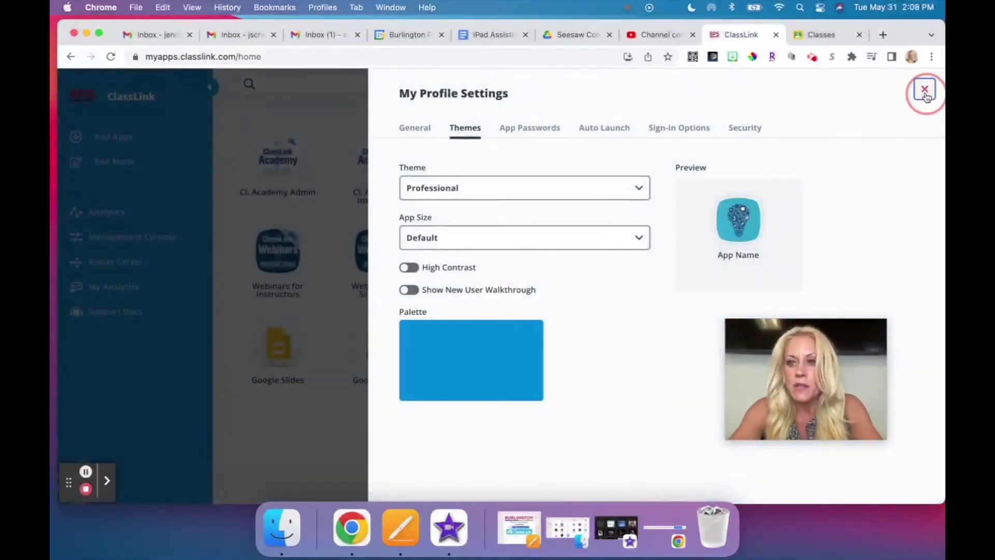
{"action": "left_click", "coordinate": [924, 89]}
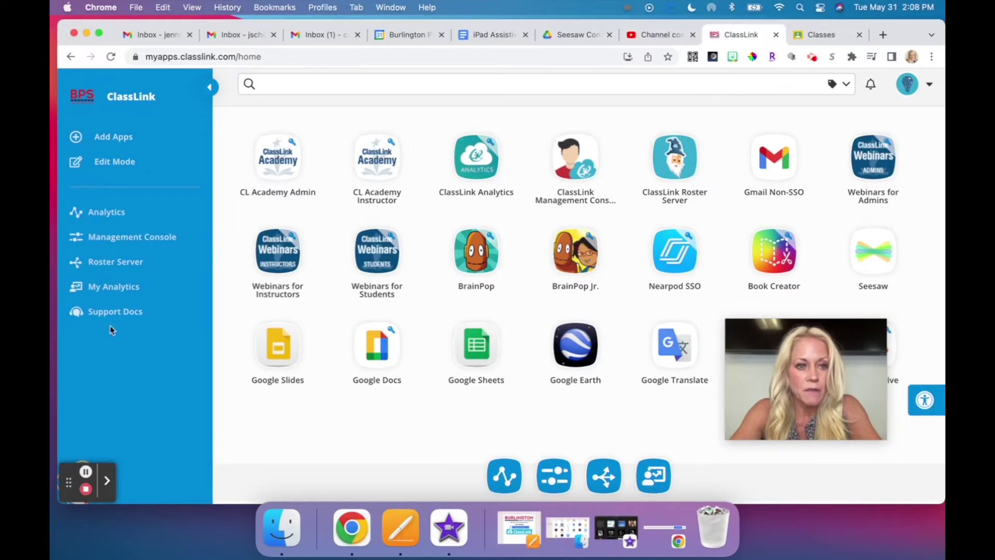
Reopen the Themes settings and bring up the theme list.
{"action": "left_click", "coordinate": [919, 87]}
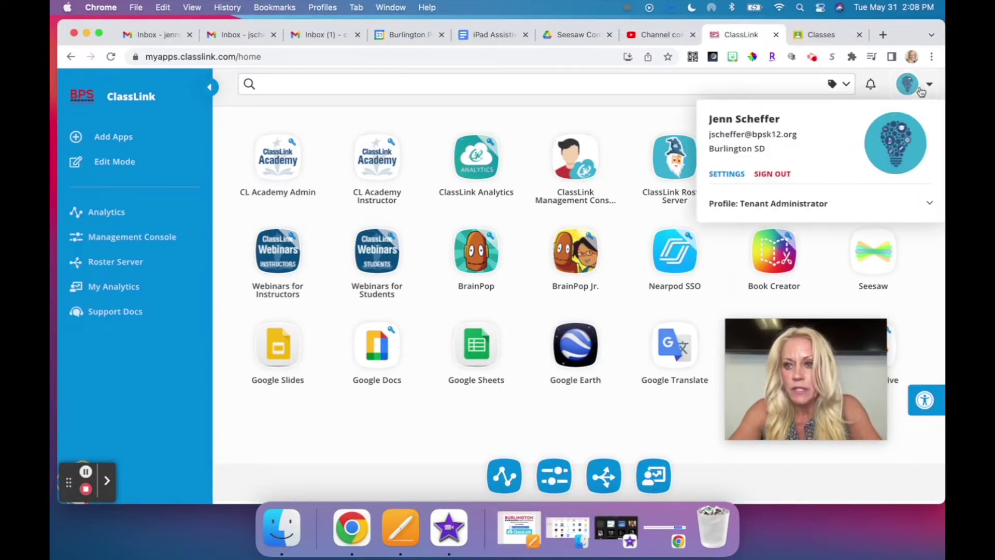
{"action": "left_click", "coordinate": [719, 176]}
{"action": "left_click", "coordinate": [465, 127]}
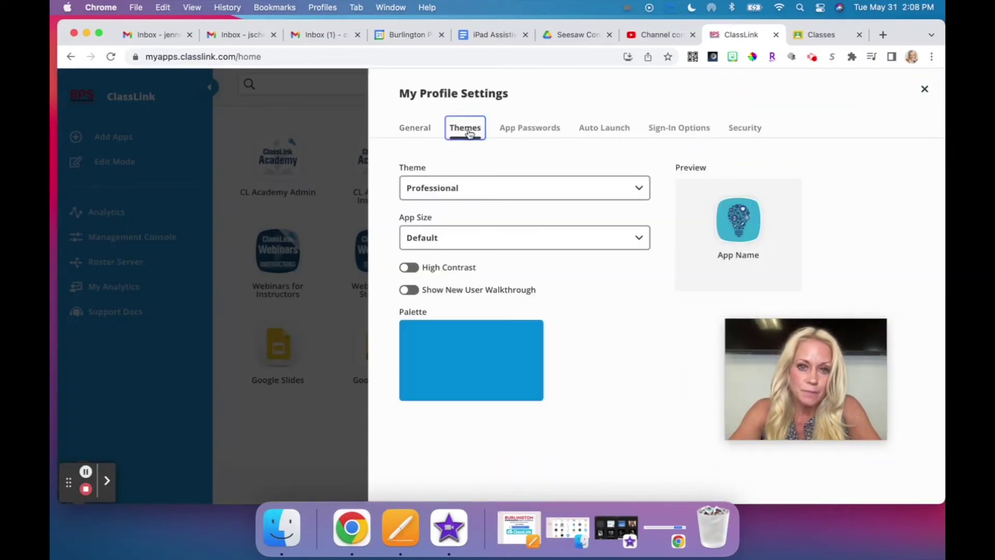
{"action": "left_click", "coordinate": [452, 189]}
Choose the Classic theme and preview the launchpad with Small app size.
{"action": "left_click", "coordinate": [444, 224]}
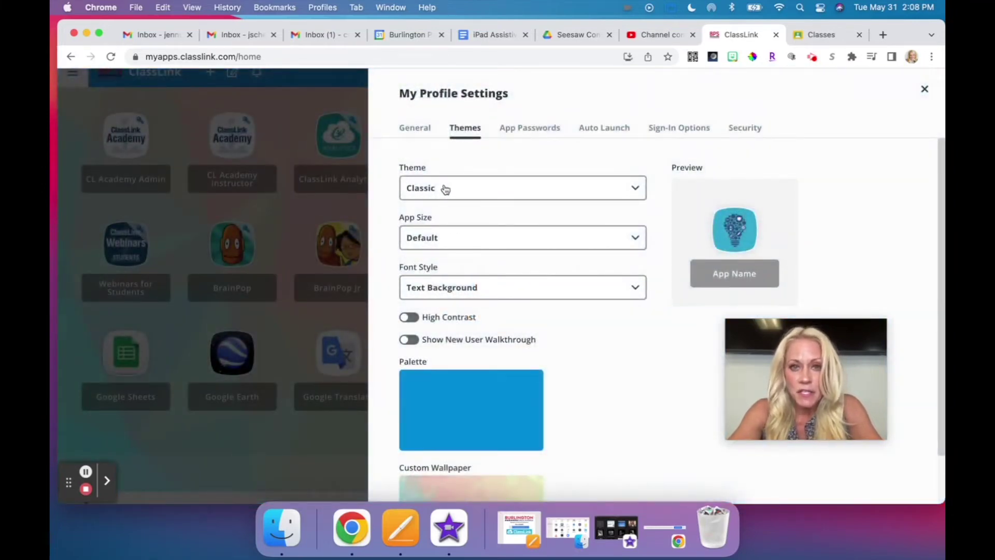
{"action": "left_click", "coordinate": [412, 237]}
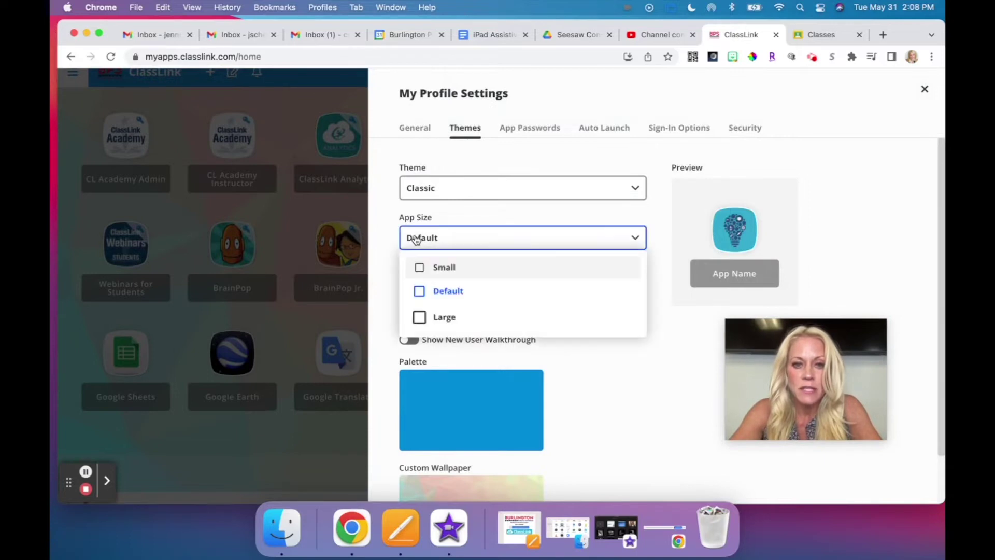
{"action": "left_click", "coordinate": [419, 273]}
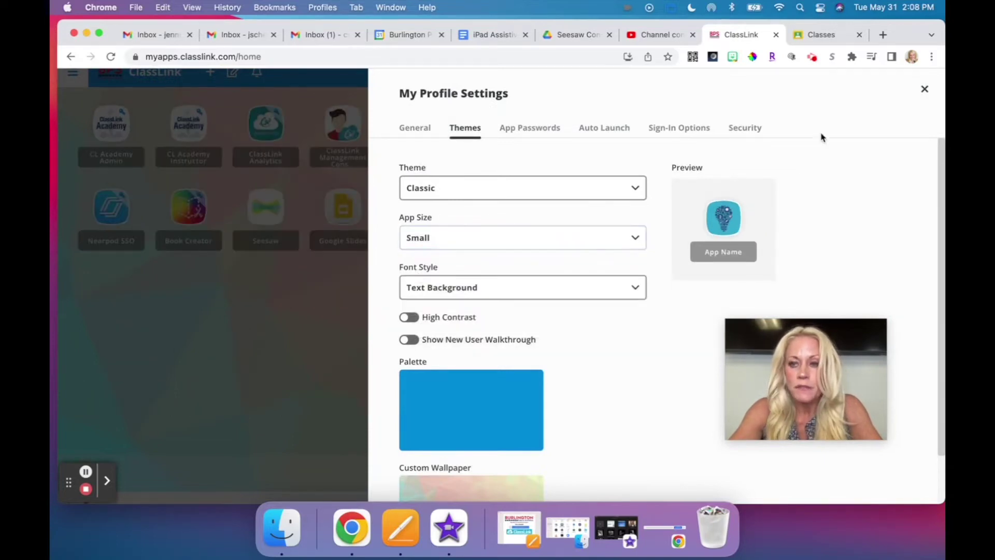
{"action": "left_click", "coordinate": [924, 90]}
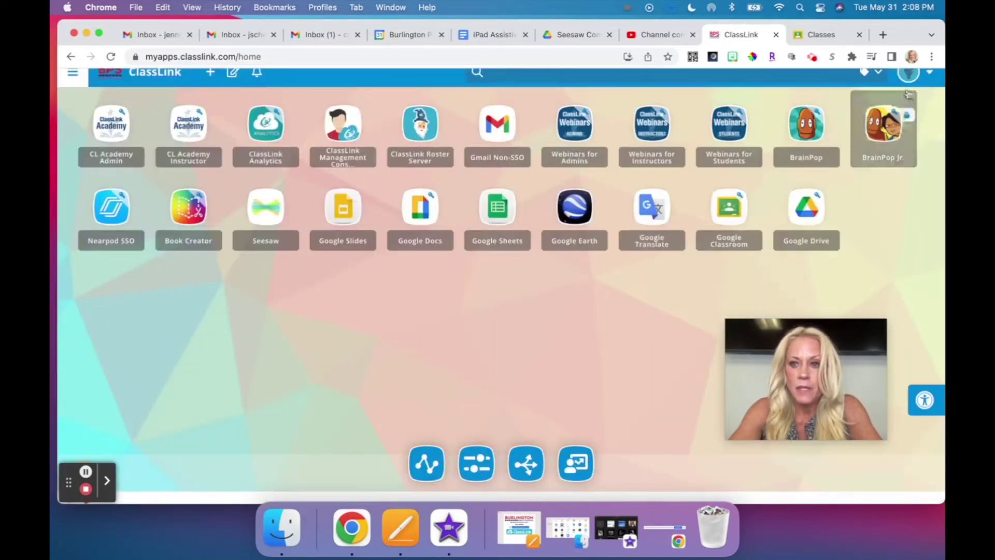
Change app size to Large and preview the launchpad.
{"action": "left_click", "coordinate": [909, 75]}
{"action": "left_click", "coordinate": [727, 161]}
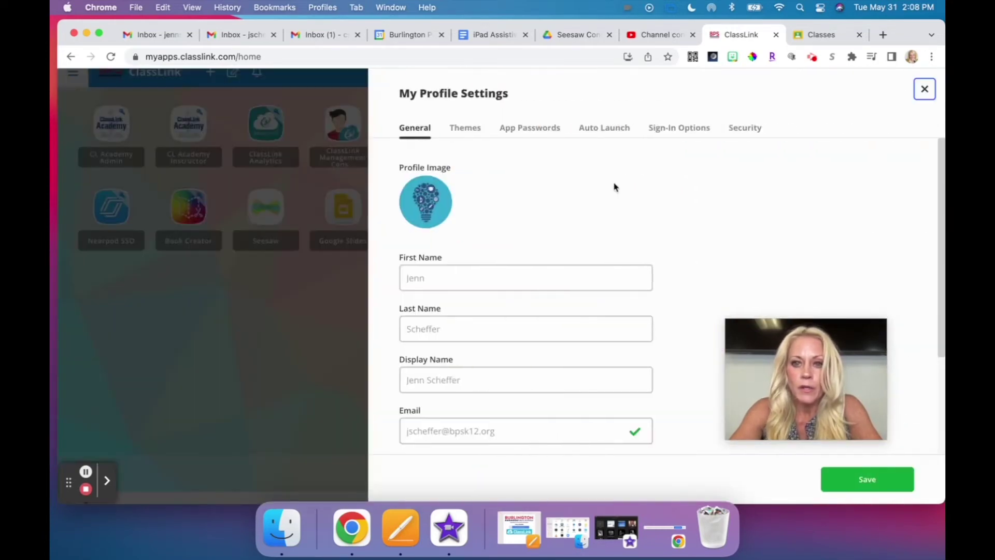
{"action": "left_click", "coordinate": [462, 131]}
{"action": "left_click", "coordinate": [434, 234]}
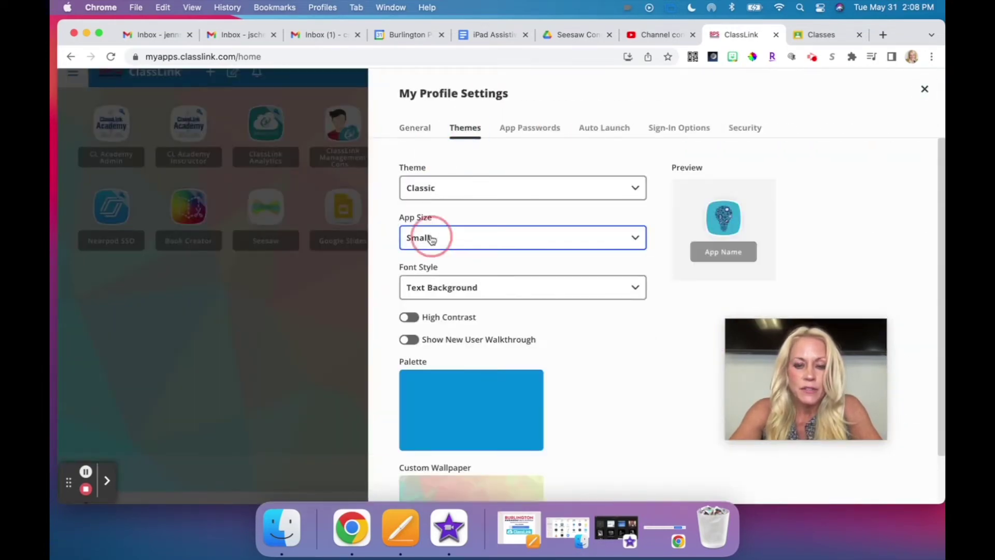
{"action": "left_click", "coordinate": [420, 319]}
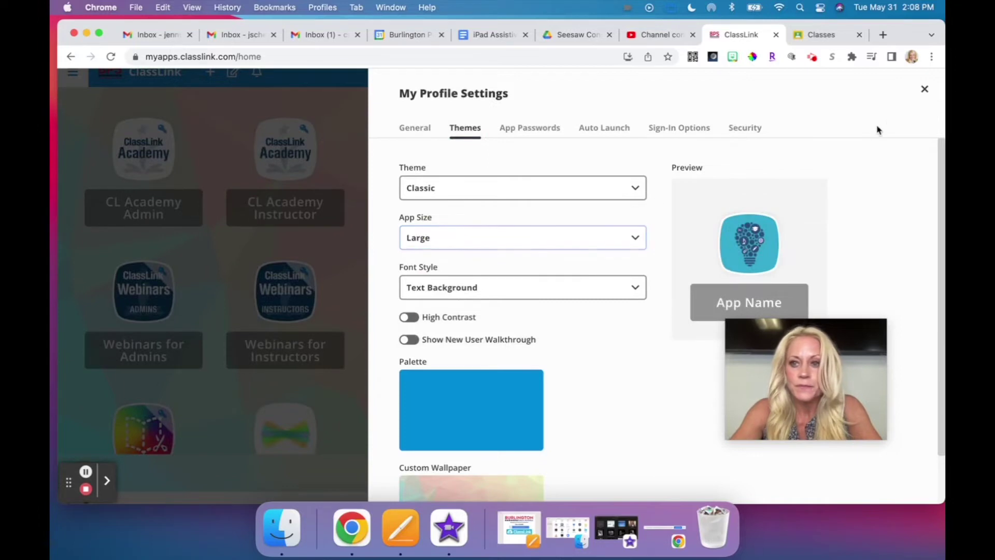
{"action": "left_click", "coordinate": [925, 91]}
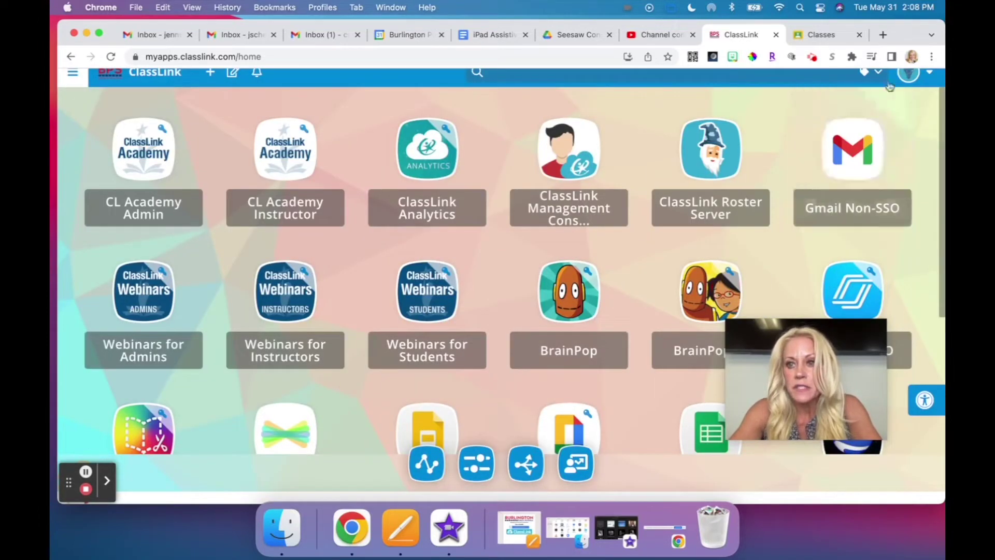
Set the app size back to Default.
{"action": "left_click", "coordinate": [907, 73]}
{"action": "left_click", "coordinate": [726, 162]}
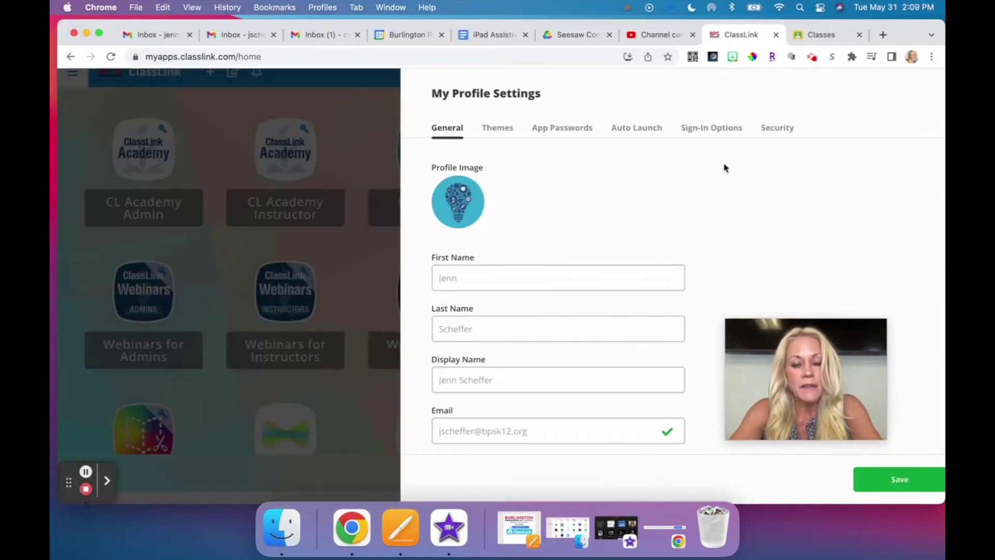
{"action": "left_click", "coordinate": [465, 130]}
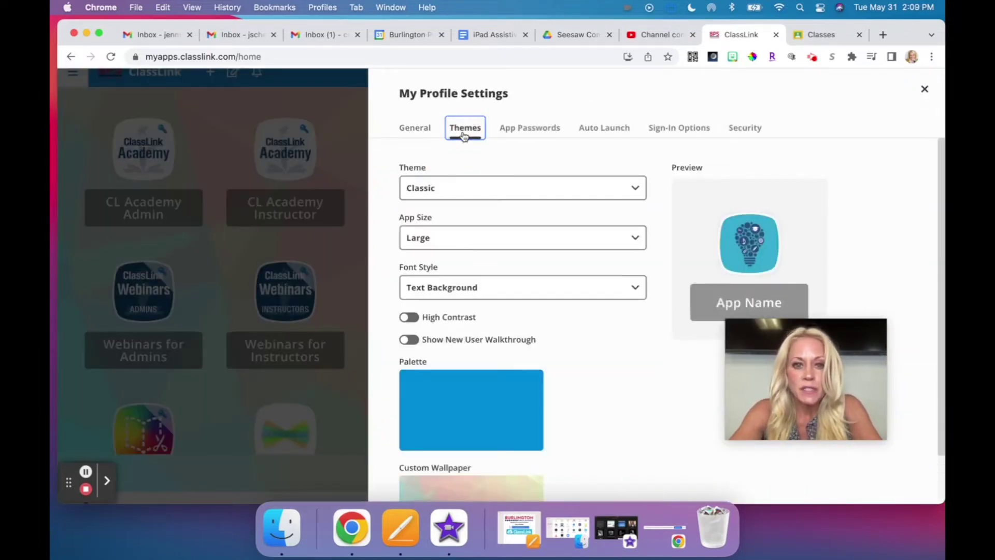
{"action": "left_click", "coordinate": [438, 243]}
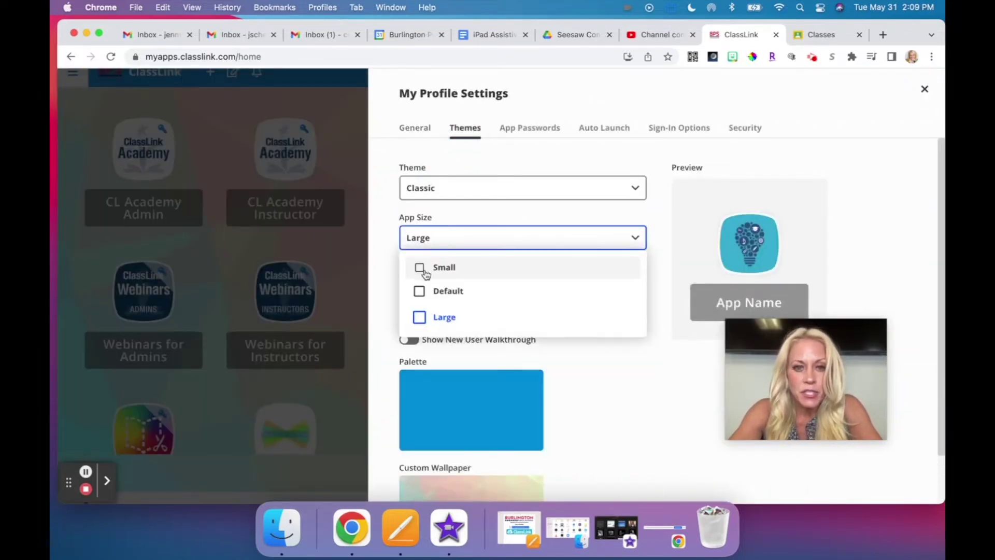
{"action": "left_click", "coordinate": [420, 291]}
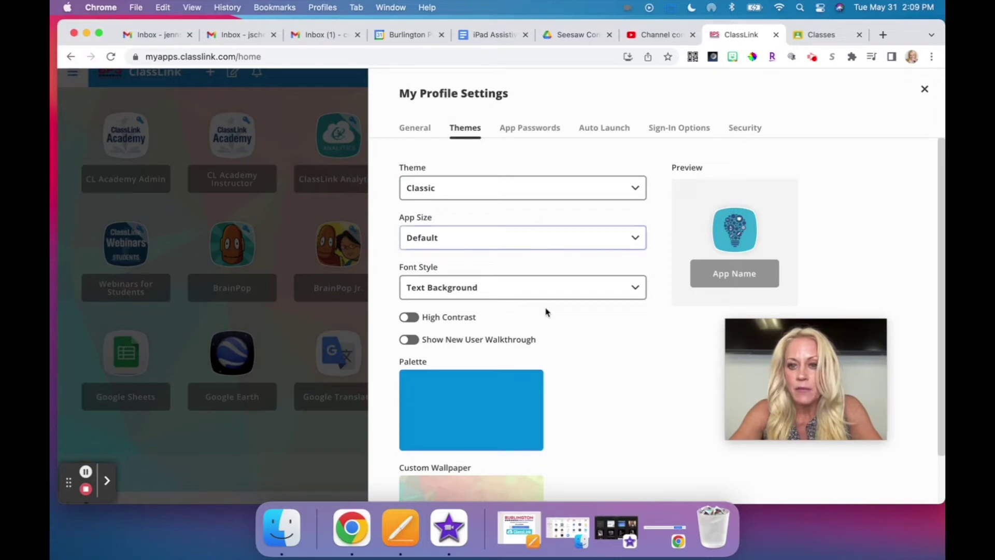
{"action": "left_click_drag", "start_coordinate": [744, 393], "coordinate": [751, 440]}
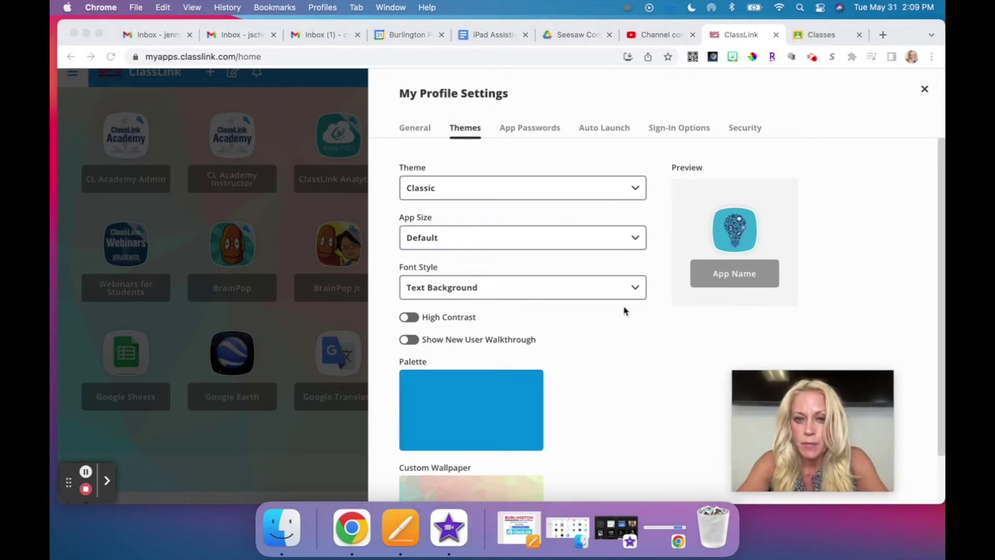
Set the font style to Text Shadow and preview the labels.
{"action": "left_click", "coordinate": [627, 288]}
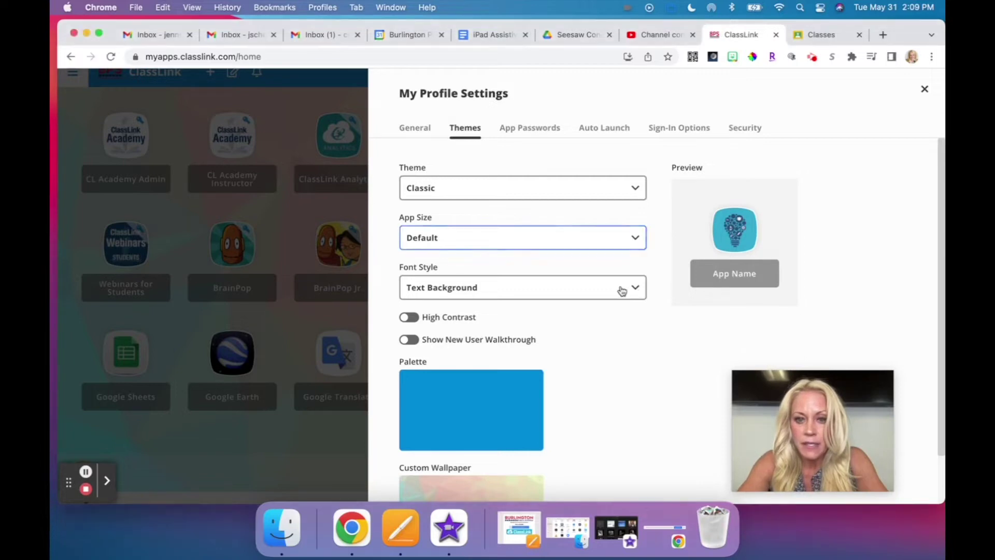
{"action": "left_click", "coordinate": [619, 288]}
{"action": "left_click", "coordinate": [484, 348]}
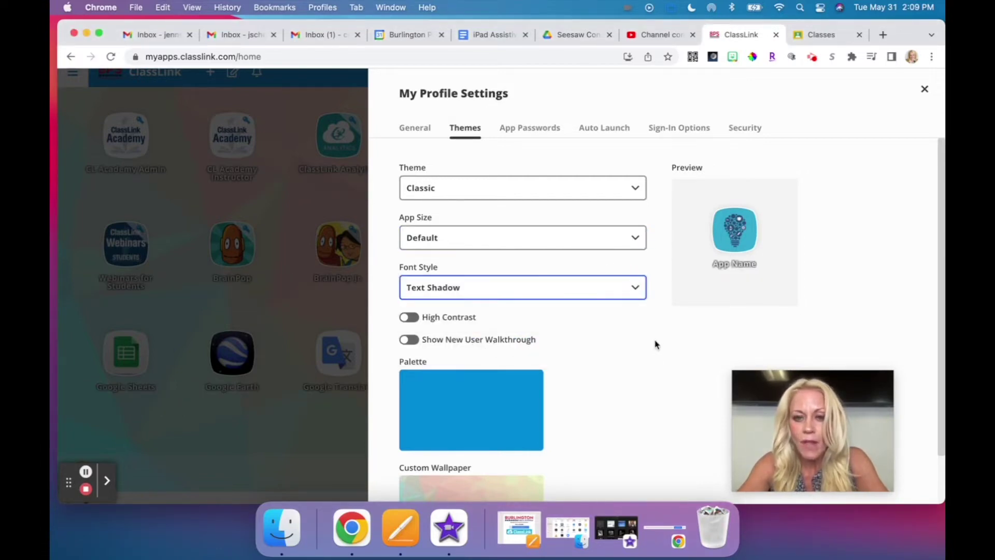
{"action": "left_click", "coordinate": [924, 91]}
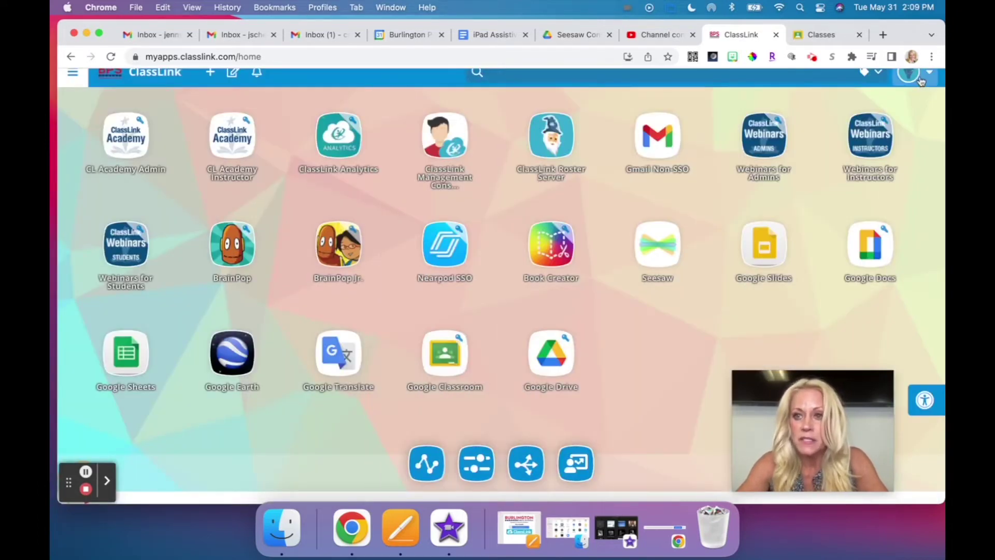
Revert labels to Text Background, turn High Contrast on, and preview the launchpad.
{"action": "left_click", "coordinate": [910, 72]}
{"action": "left_click", "coordinate": [710, 158]}
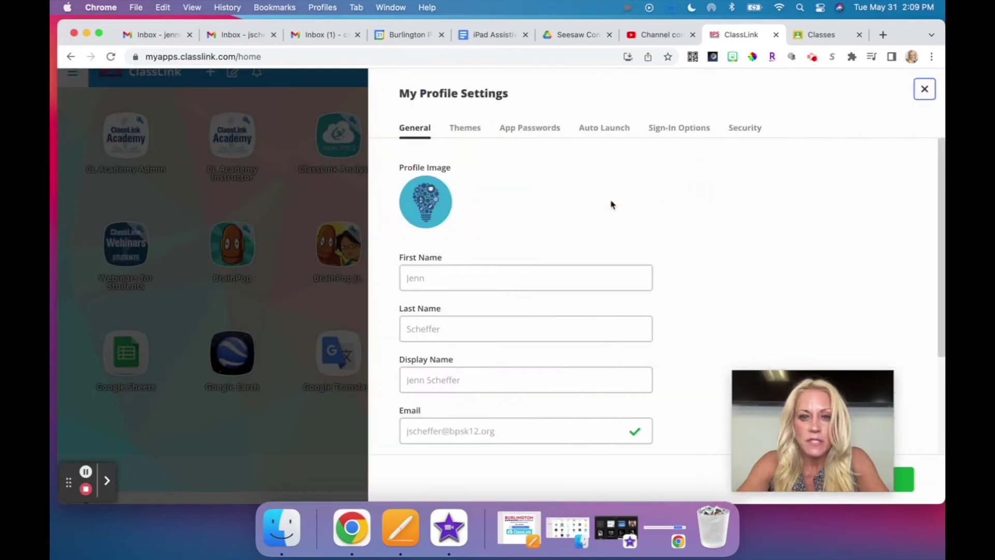
{"action": "left_click", "coordinate": [472, 129]}
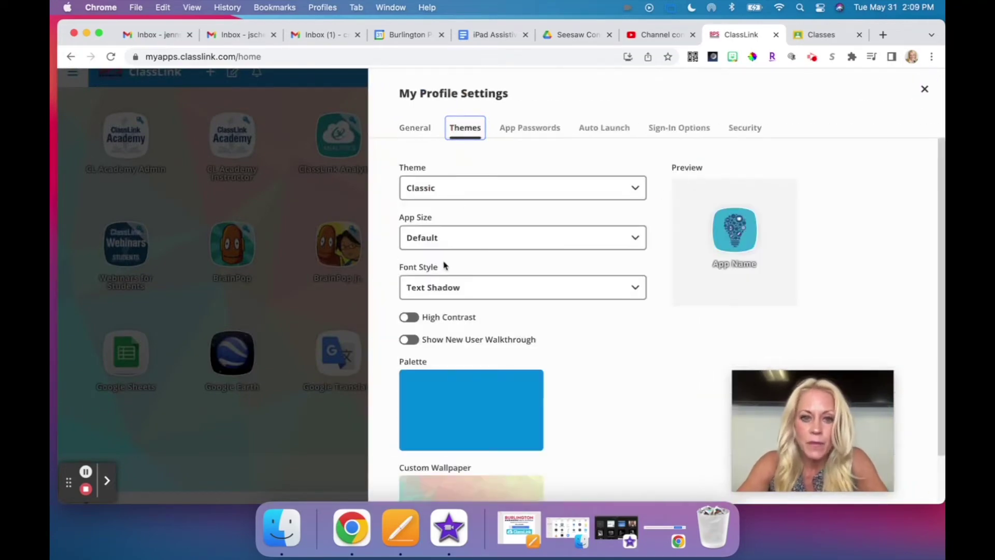
{"action": "left_click", "coordinate": [440, 297]}
{"action": "left_click", "coordinate": [434, 327]}
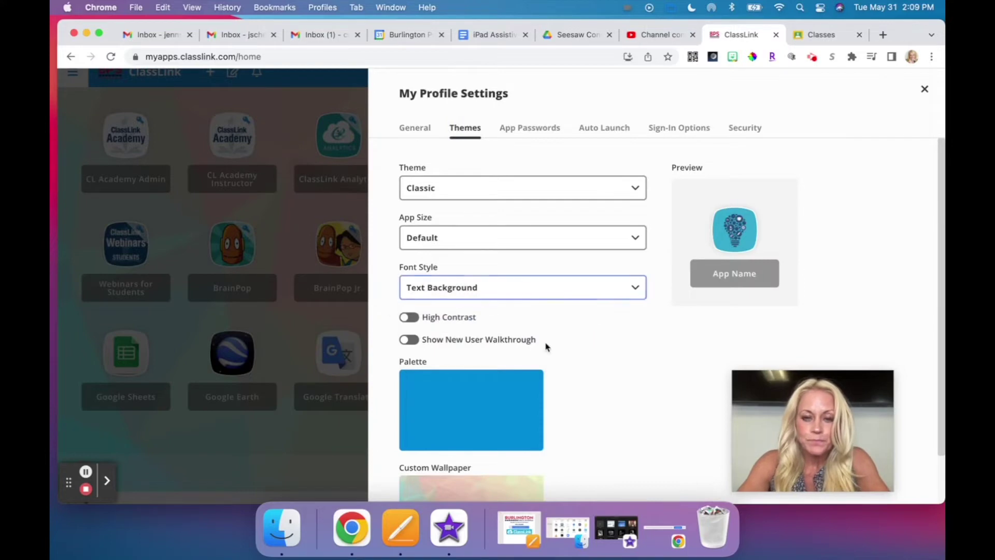
{"action": "left_click", "coordinate": [409, 317]}
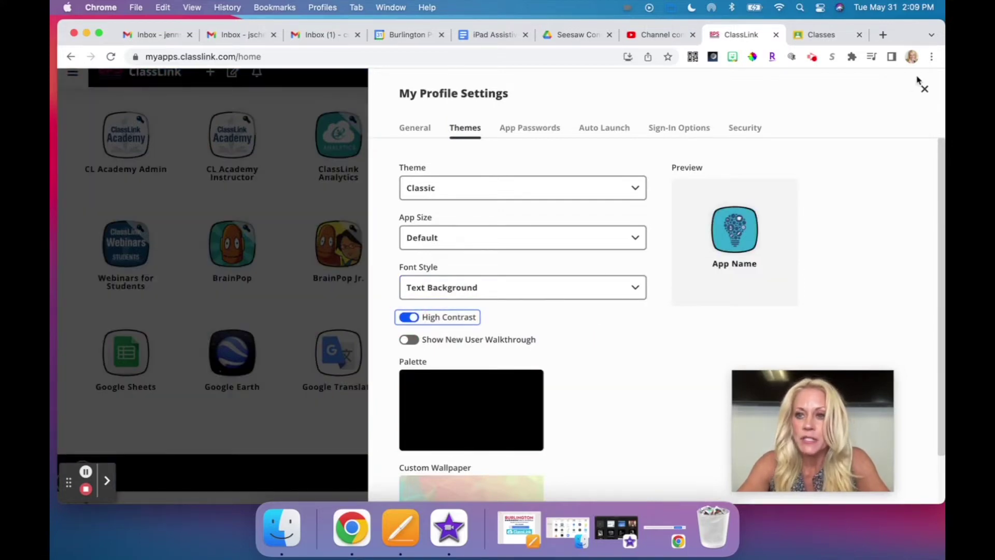
{"action": "left_click", "coordinate": [924, 88]}
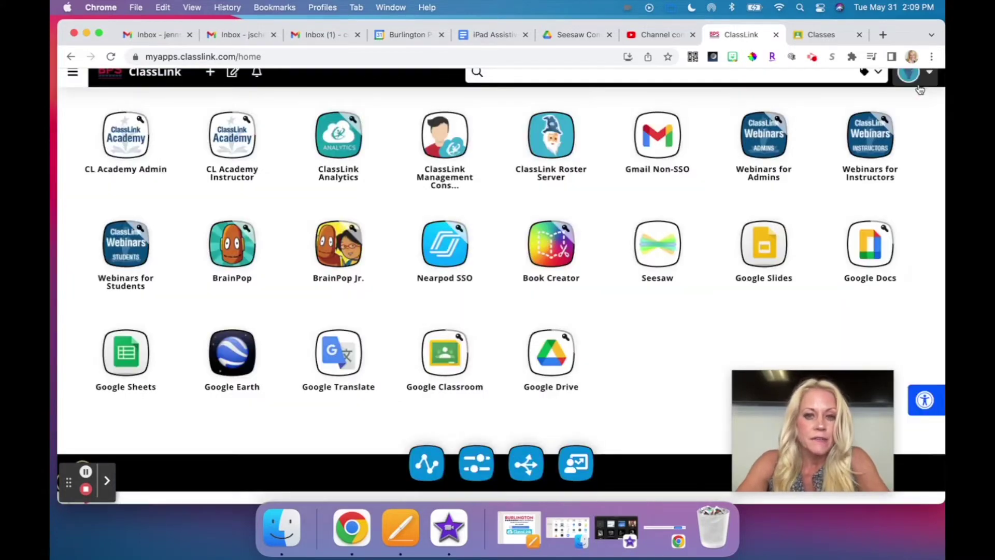
Reopen Themes settings and switch High Contrast back off.
{"action": "left_click", "coordinate": [917, 79]}
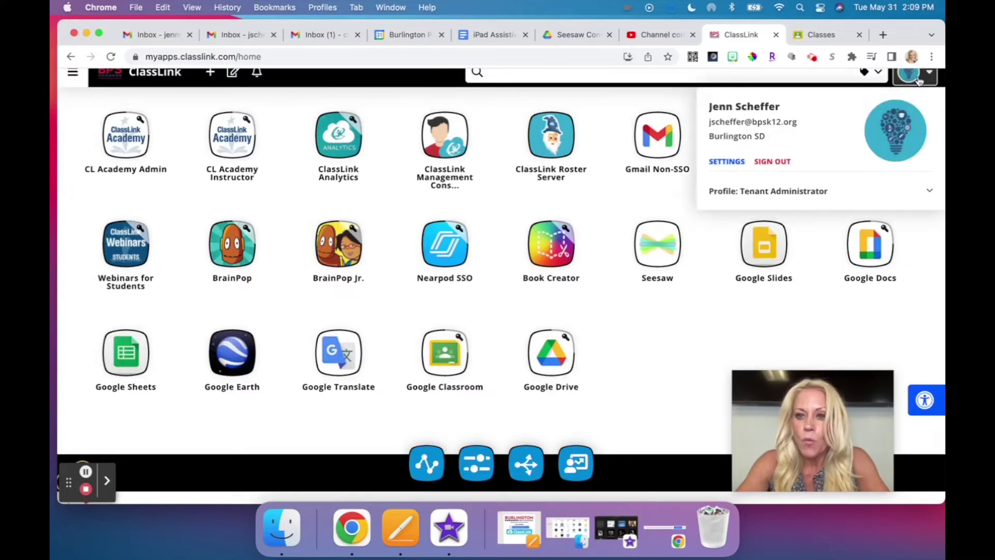
{"action": "left_click", "coordinate": [723, 159]}
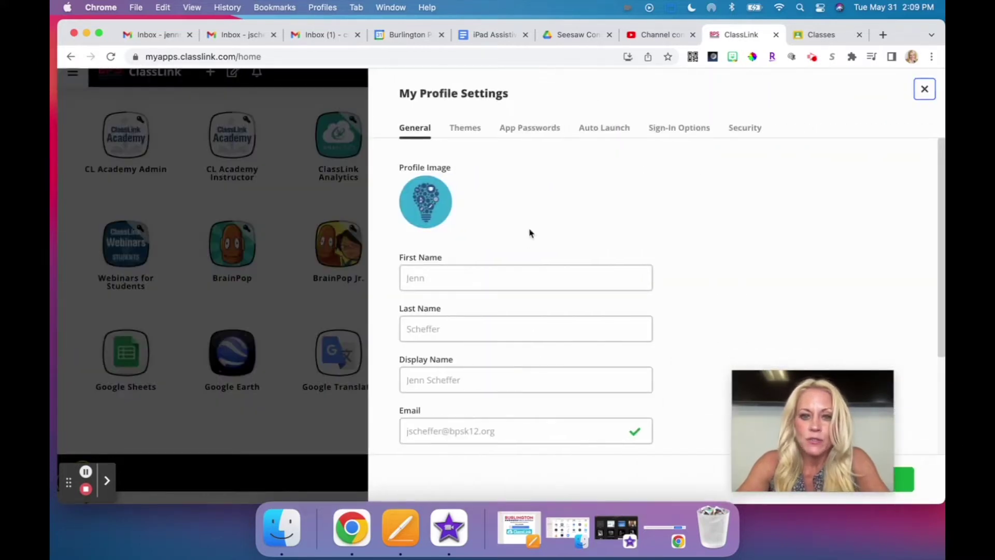
{"action": "left_click", "coordinate": [467, 128]}
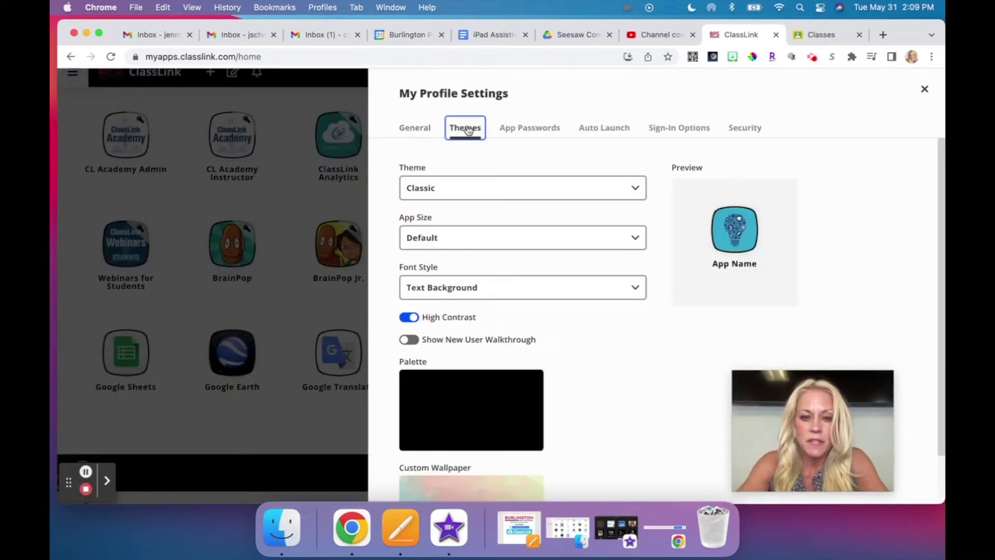
{"action": "left_click", "coordinate": [413, 320]}
View the palette colour choices, keep the current colour, and close settings.
{"action": "scroll", "coordinate": [643, 338], "scroll_direction": "down", "scroll_amount": 2}
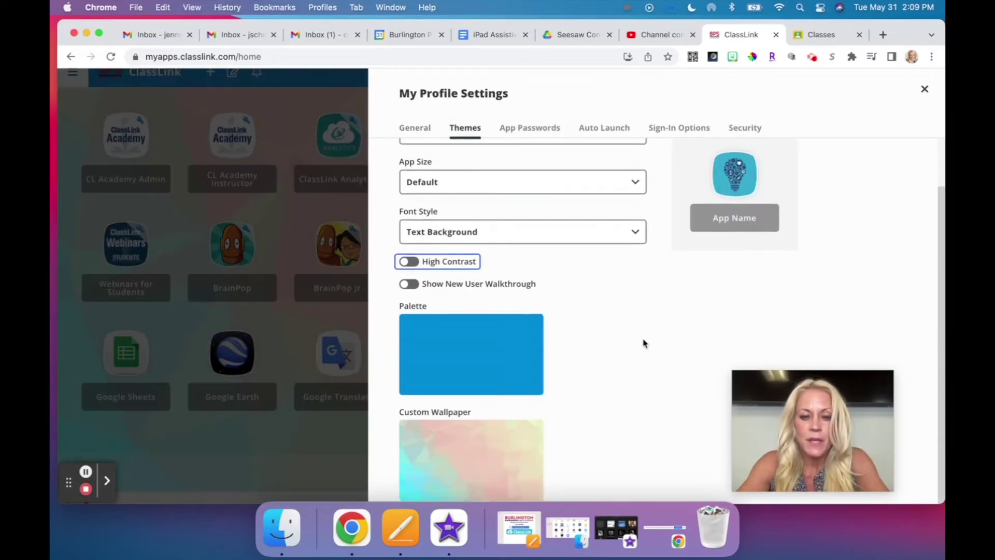
{"action": "left_click", "coordinate": [495, 347]}
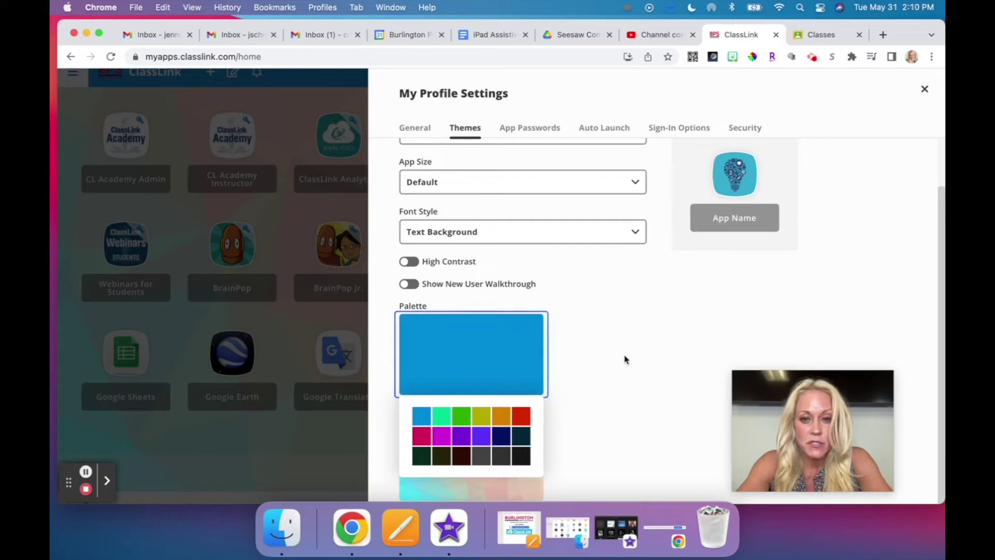
{"action": "left_click", "coordinate": [658, 342]}
{"action": "left_click", "coordinate": [925, 90]}
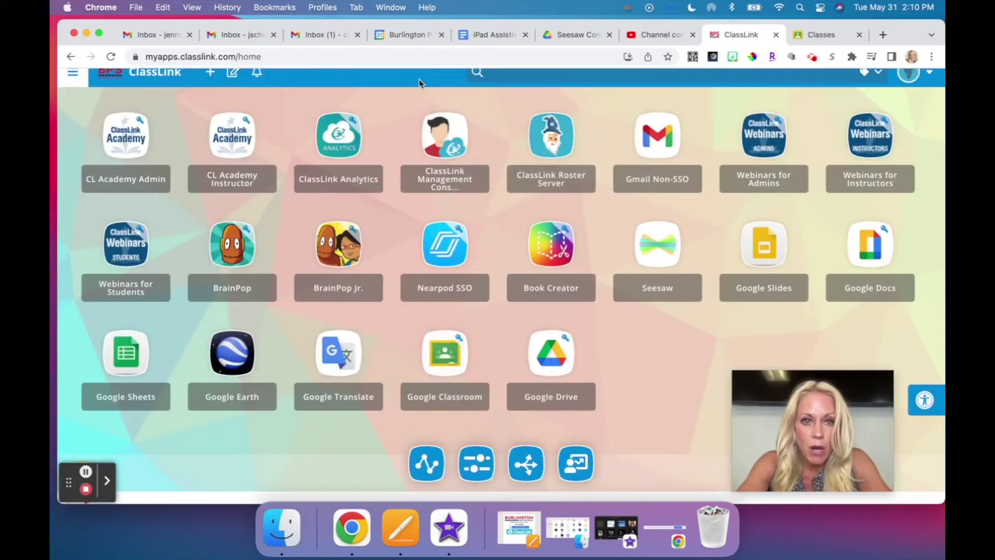
Reopen Themes settings and bring up the Custom Wallpaper chooser.
{"action": "left_click", "coordinate": [909, 74]}
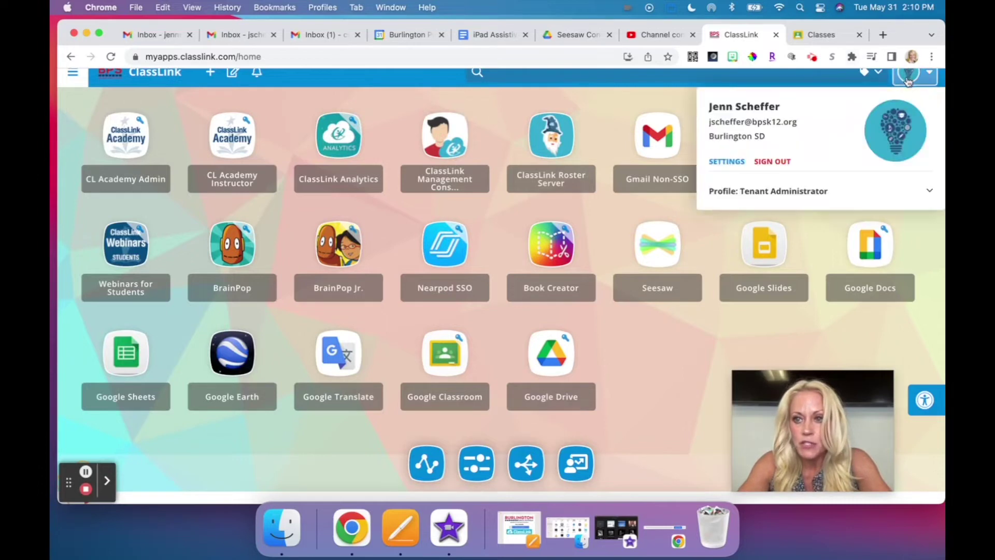
{"action": "left_click", "coordinate": [727, 162]}
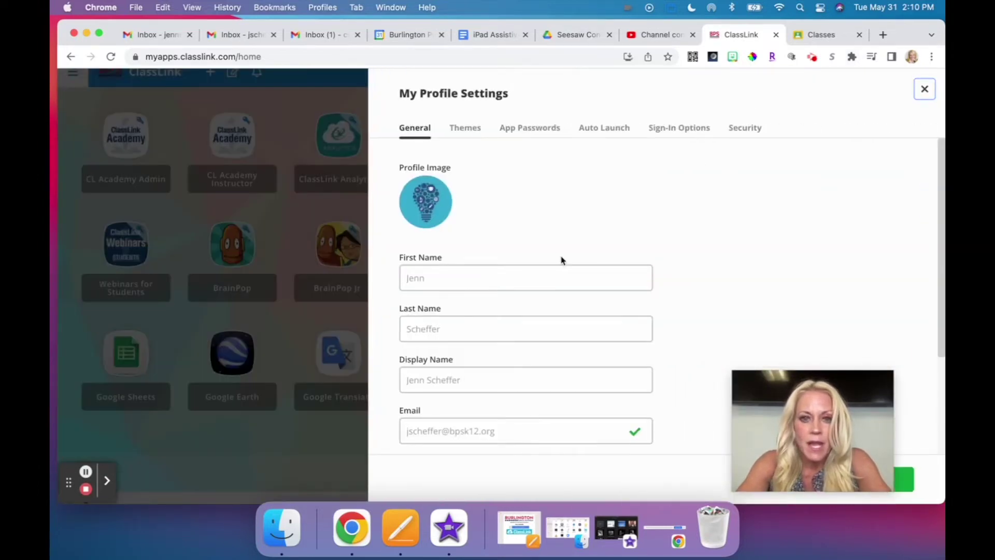
{"action": "left_click", "coordinate": [468, 134]}
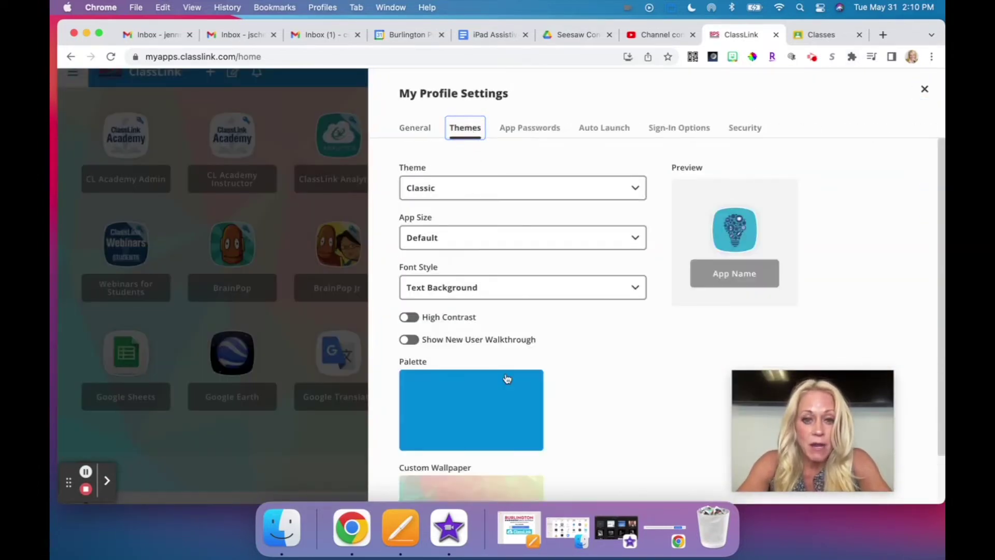
{"action": "scroll", "coordinate": [507, 379], "scroll_direction": "down", "scroll_amount": 2}
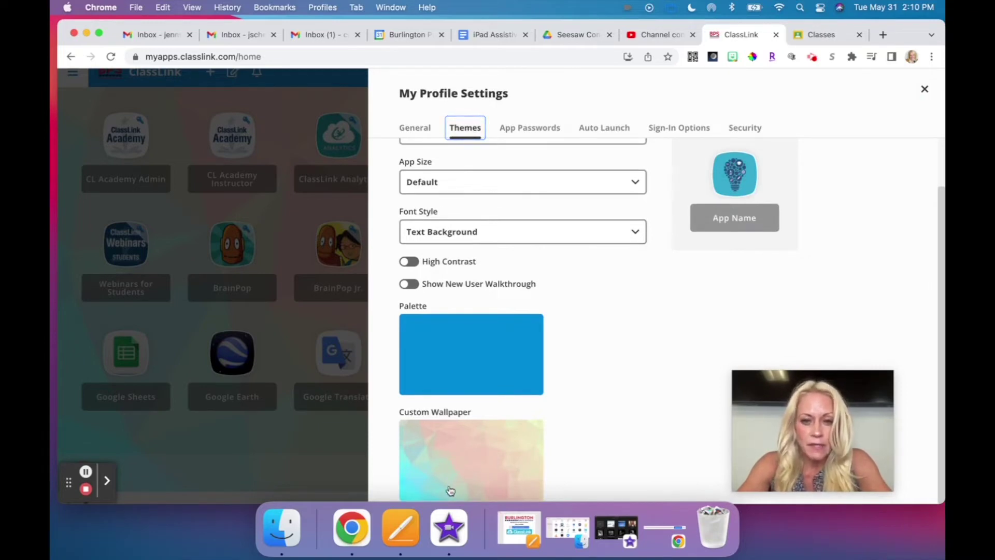
{"action": "left_click", "coordinate": [459, 451]}
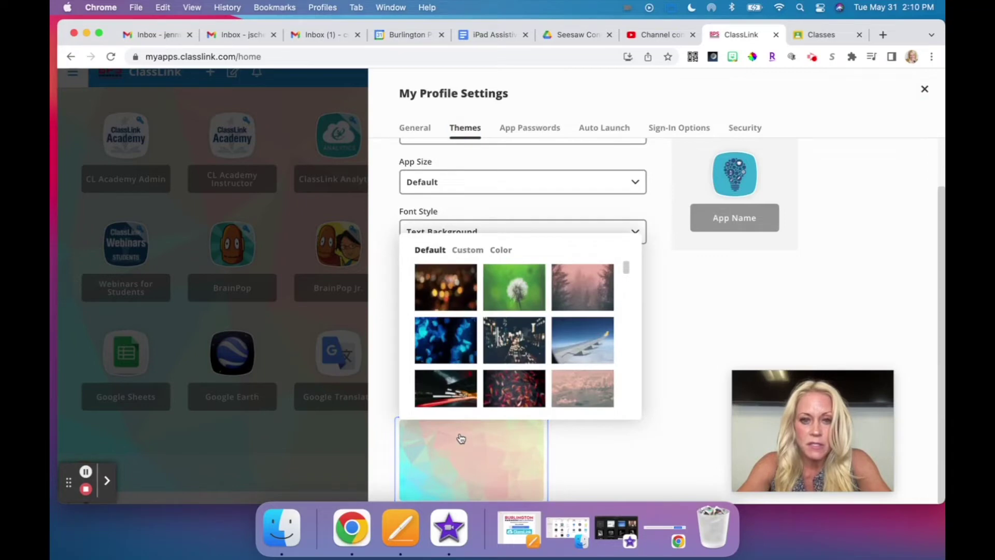
Browse the Default, Custom and Color wallpapers and close the chooser without picking one.
{"action": "scroll", "coordinate": [466, 362], "scroll_direction": "down", "scroll_amount": 8}
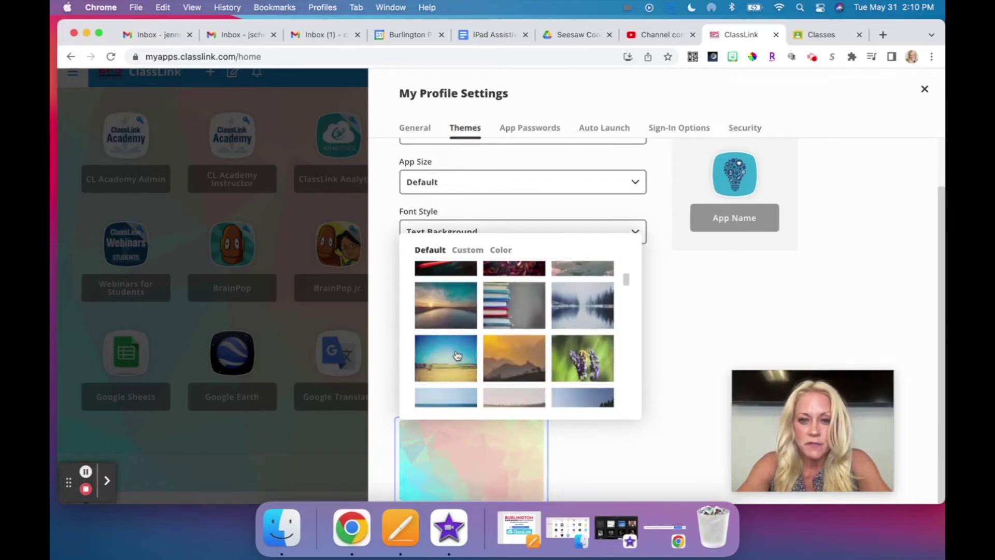
{"action": "scroll", "coordinate": [457, 356], "scroll_direction": "down", "scroll_amount": 3}
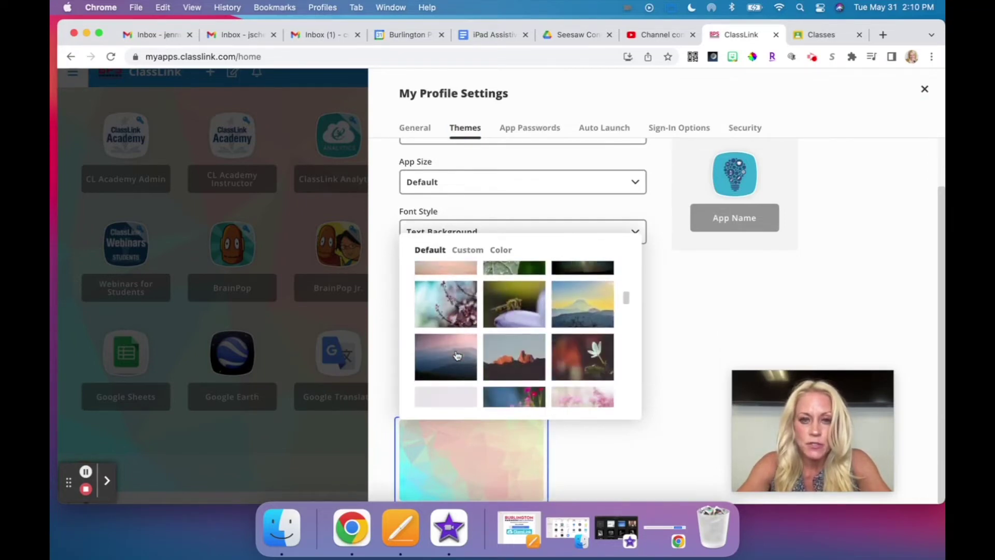
{"action": "left_click", "coordinate": [459, 250]}
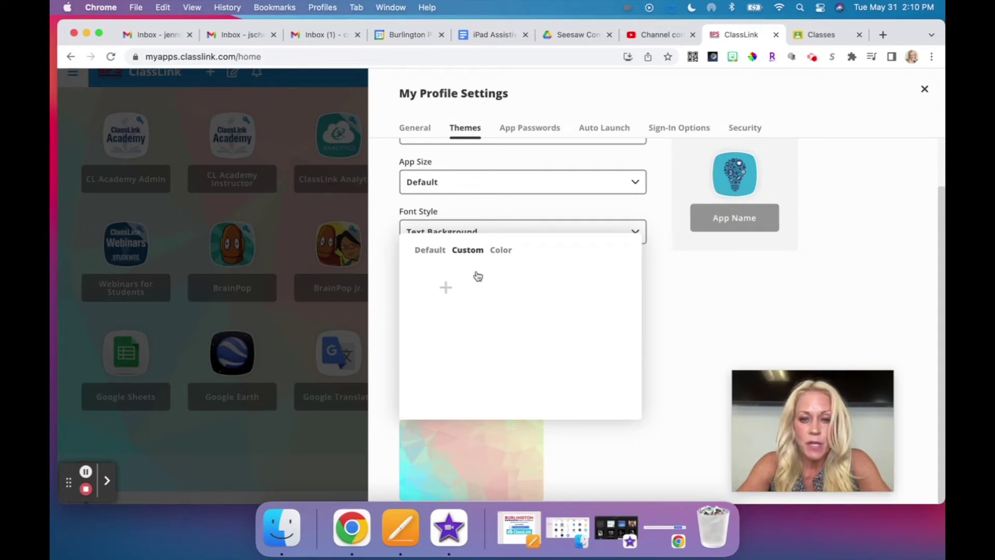
{"action": "left_click", "coordinate": [499, 251]}
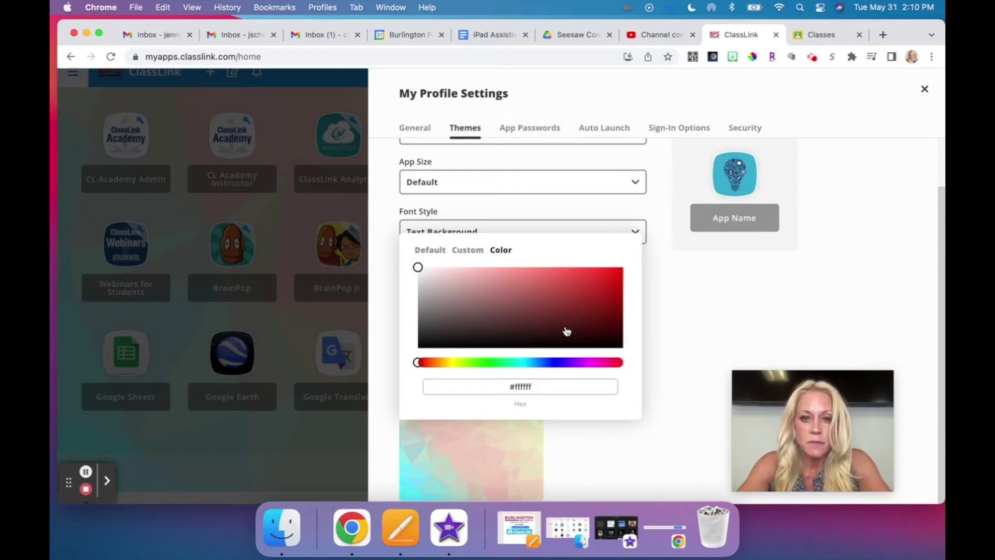
{"action": "left_click", "coordinate": [423, 250]}
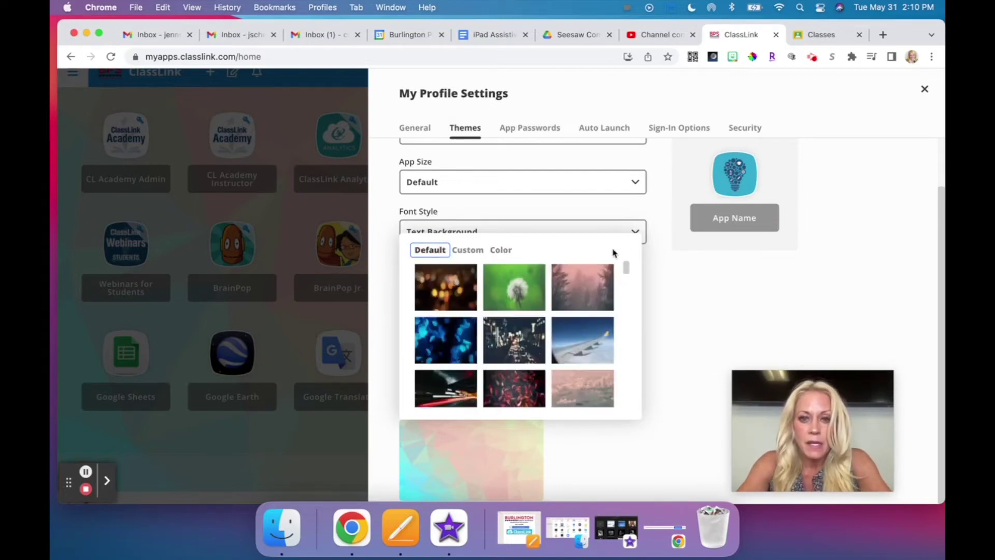
{"action": "left_click", "coordinate": [658, 301]}
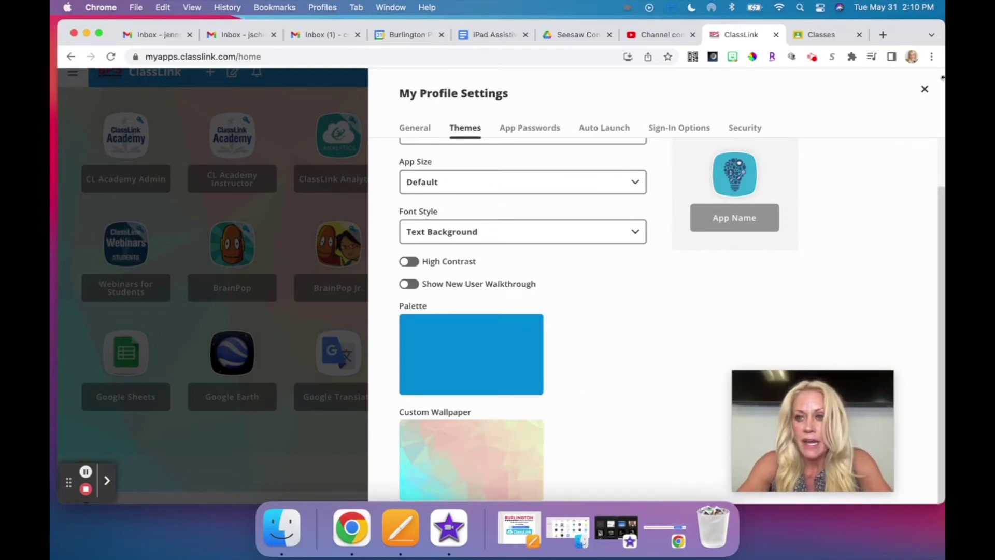
Close profile settings and open Accessibility Tools, viewing then dismissing the section jump list.
{"action": "left_click", "coordinate": [925, 92]}
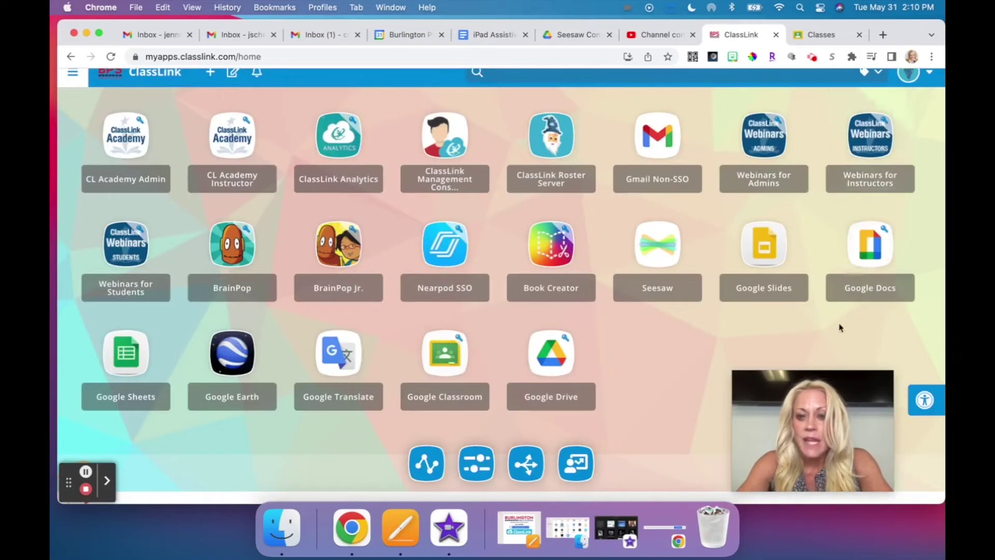
{"action": "left_click_drag", "start_coordinate": [829, 390], "coordinate": [757, 373]}
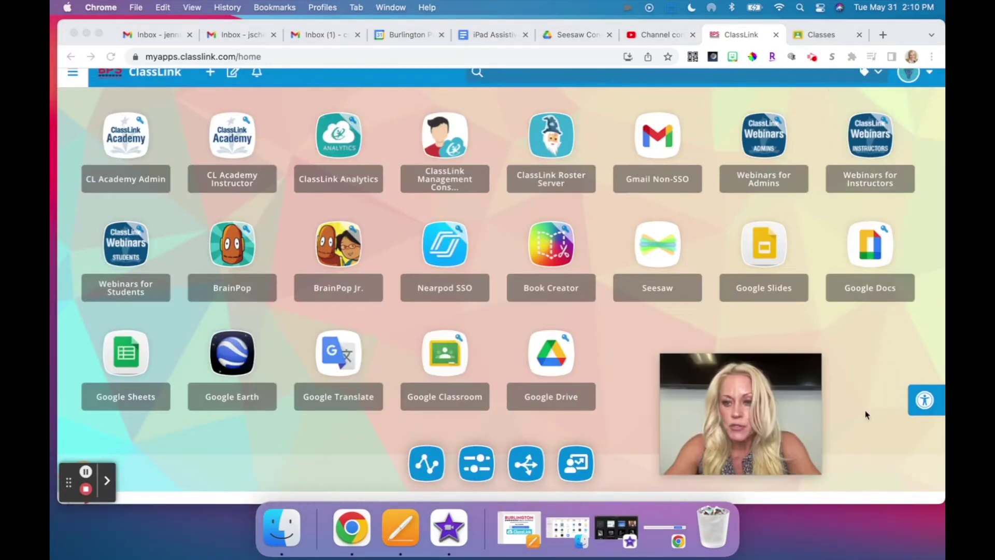
{"action": "mouse_move", "coordinate": [817, 392]}
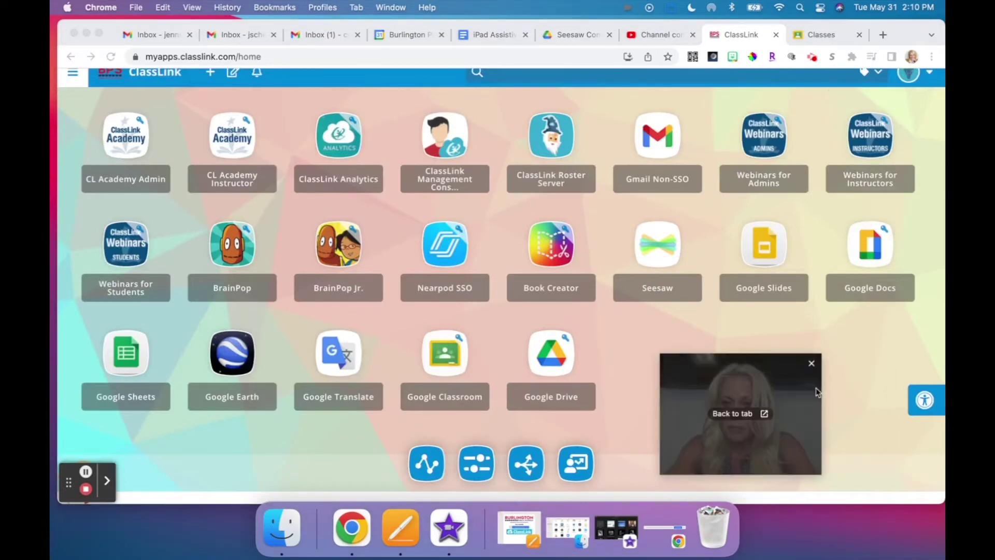
{"action": "left_click_drag", "start_coordinate": [814, 392], "coordinate": [787, 388]}
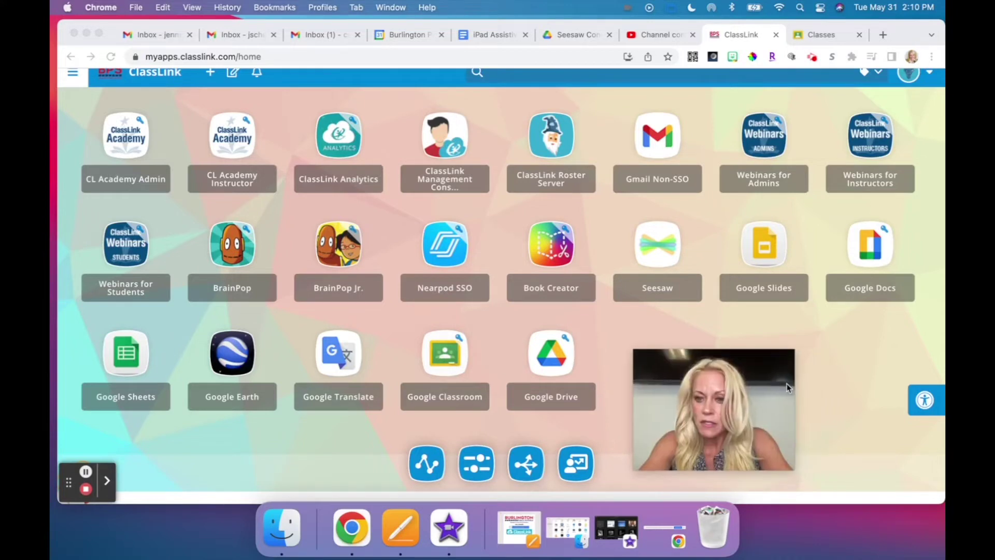
{"action": "left_click", "coordinate": [926, 409]}
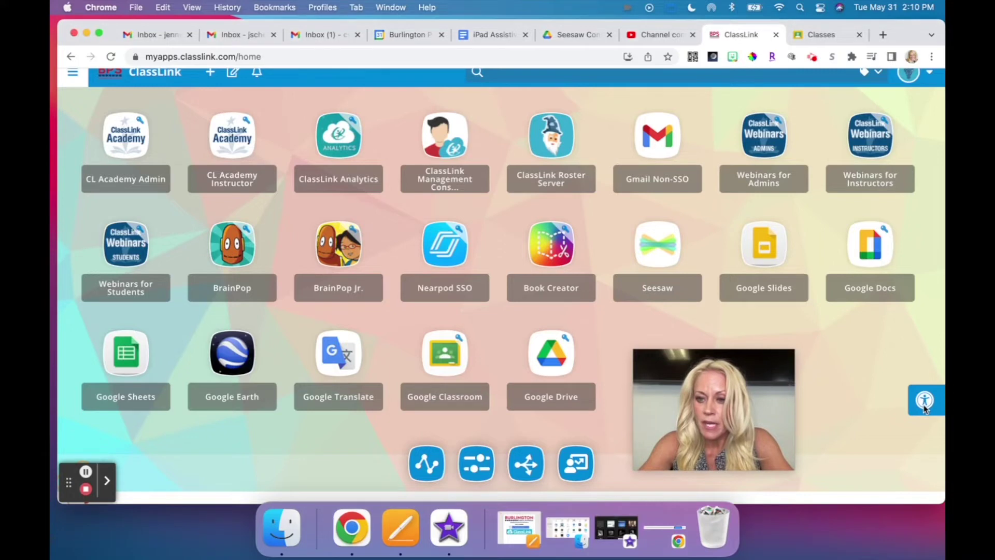
{"action": "left_click", "coordinate": [918, 401]}
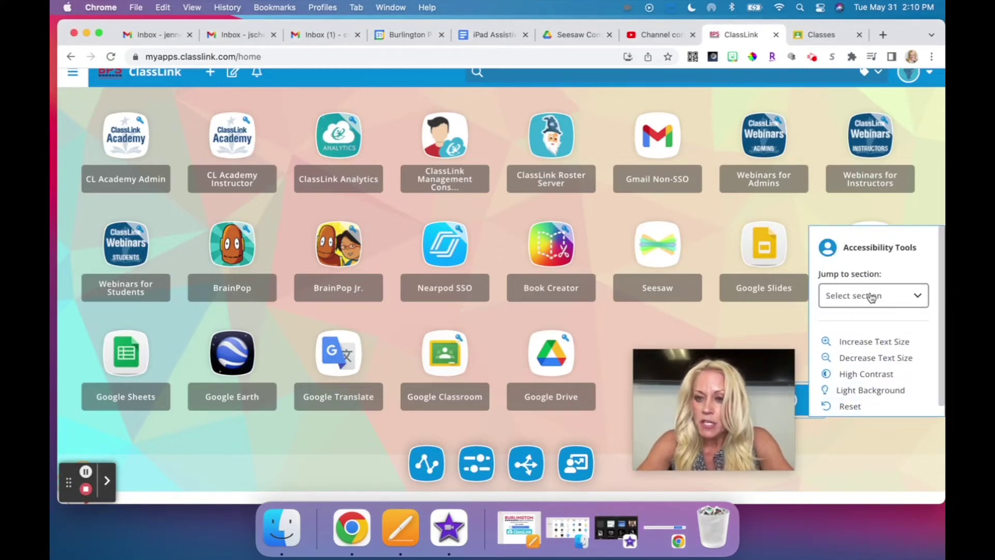
{"action": "left_click", "coordinate": [903, 300]}
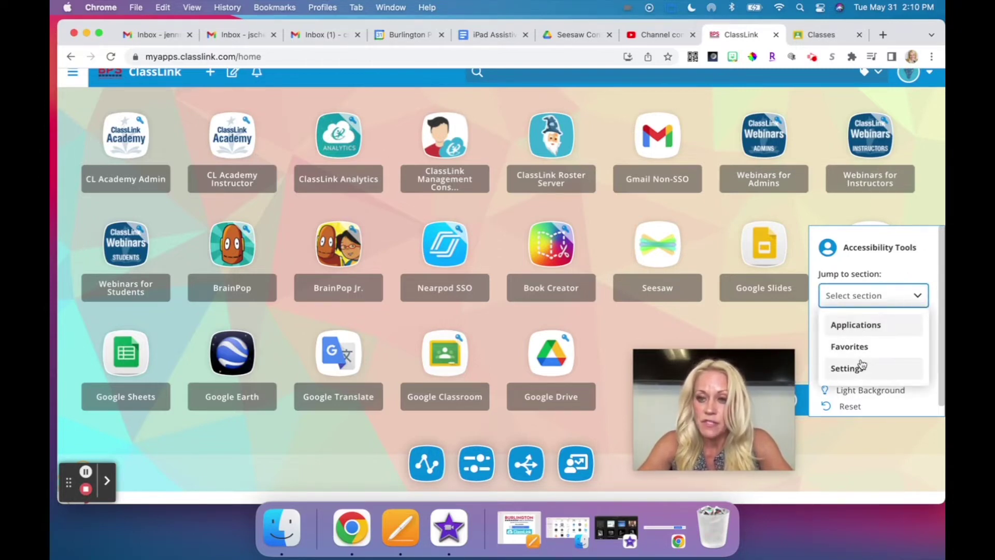
{"action": "left_click", "coordinate": [876, 301]}
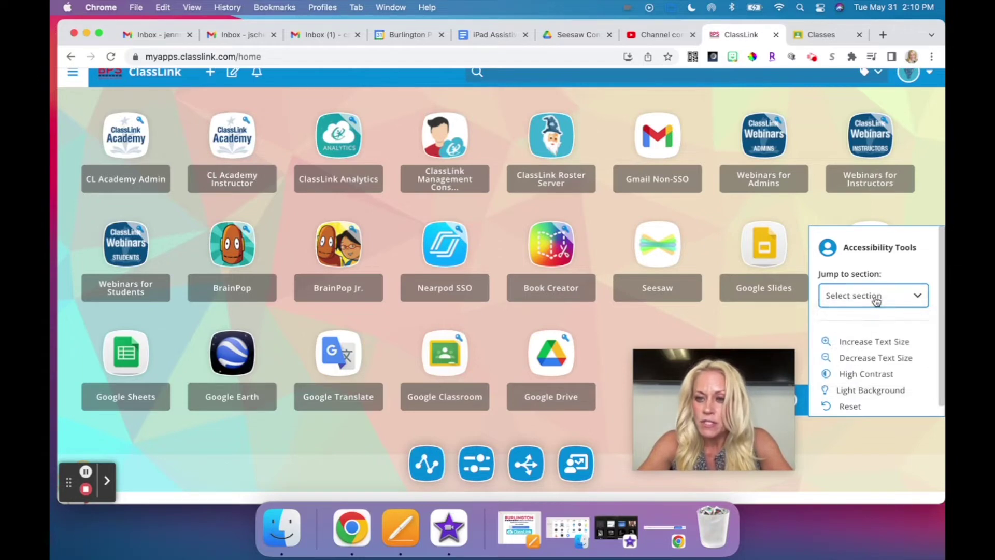
Try enlarging and shrinking text, high contrast and light background, then undo them.
{"action": "left_click", "coordinate": [855, 343]}
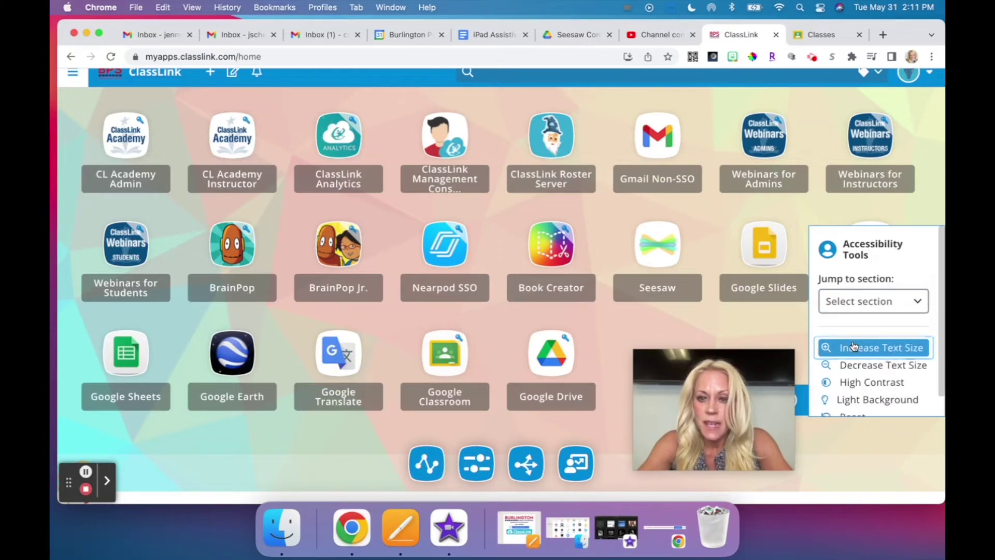
{"action": "left_click", "coordinate": [852, 392]}
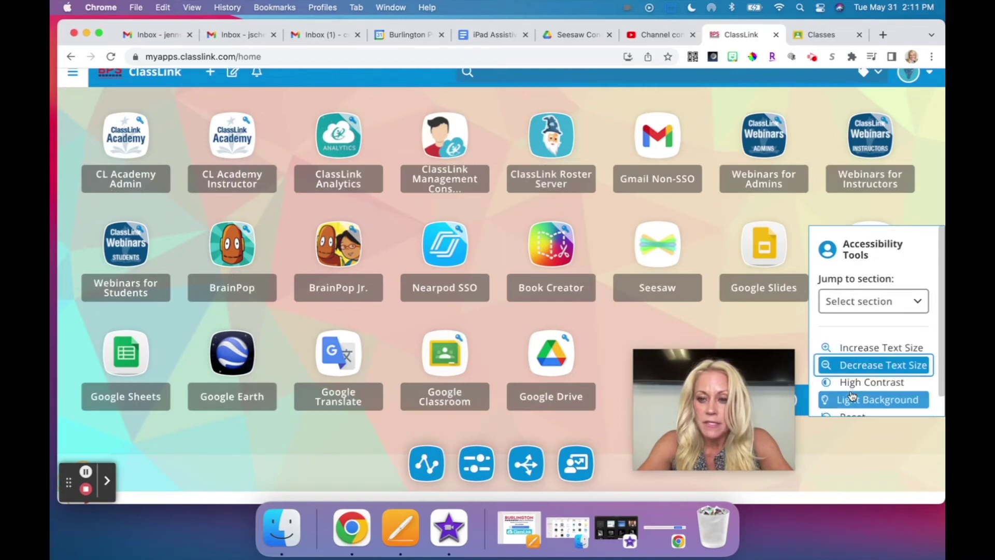
{"action": "left_click", "coordinate": [854, 366]}
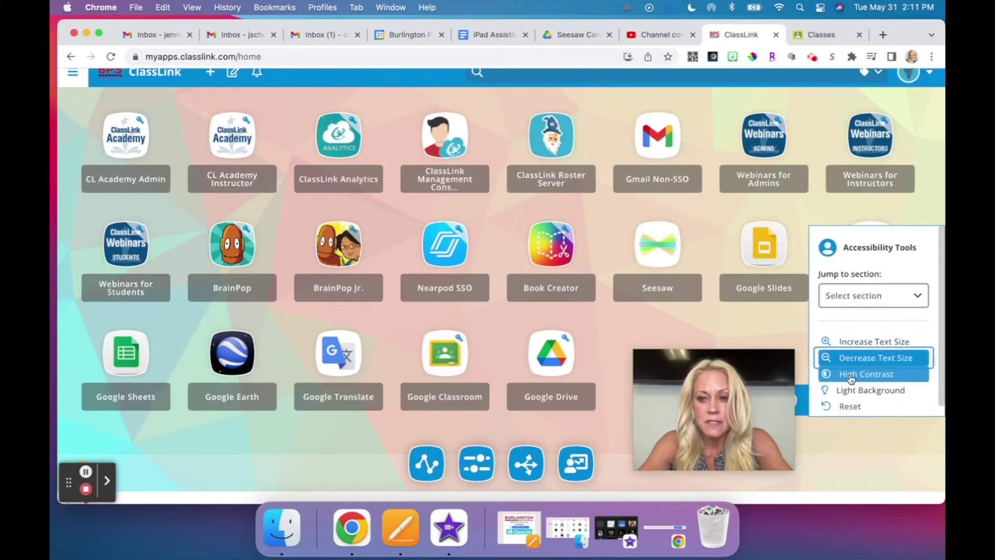
{"action": "left_click", "coordinate": [852, 376]}
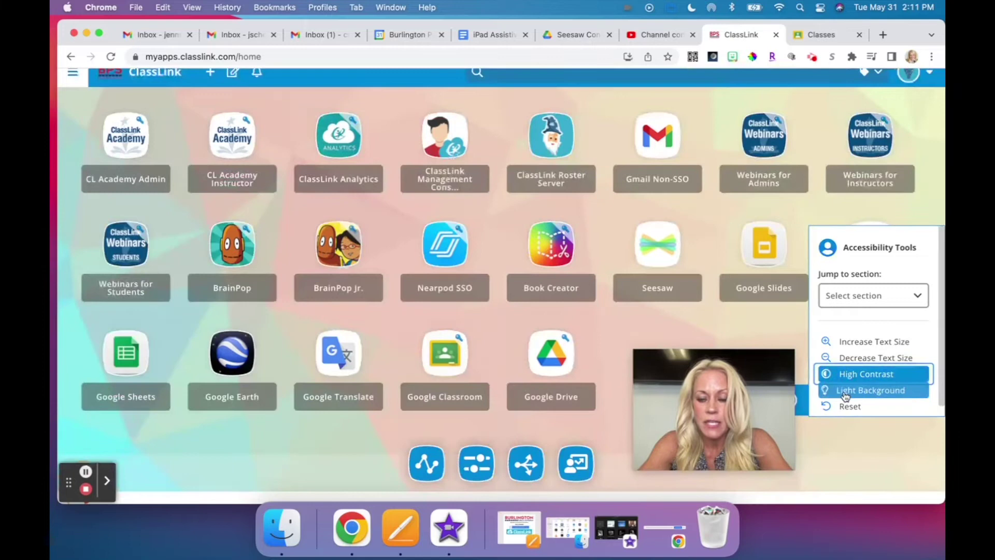
{"action": "left_click", "coordinate": [846, 392]}
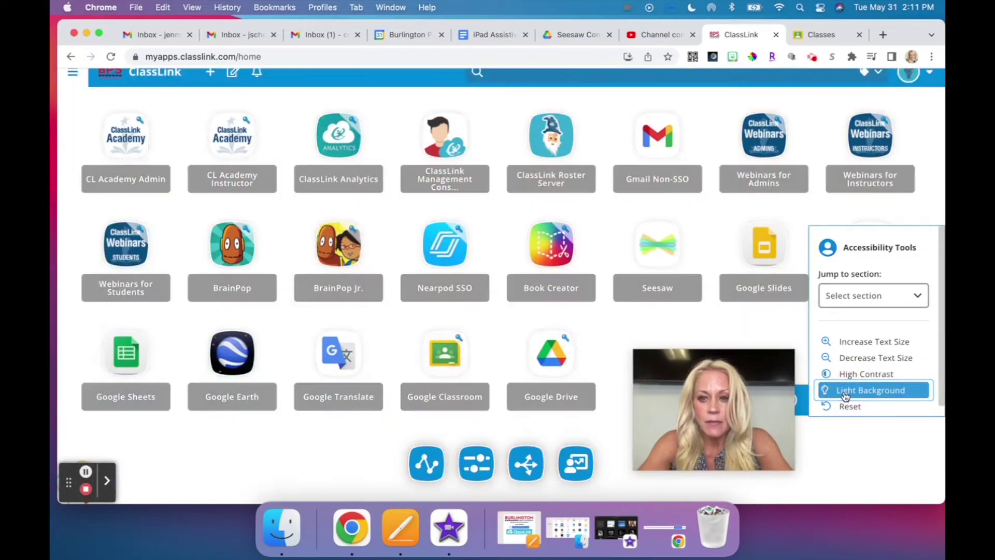
{"action": "left_click", "coordinate": [846, 392]}
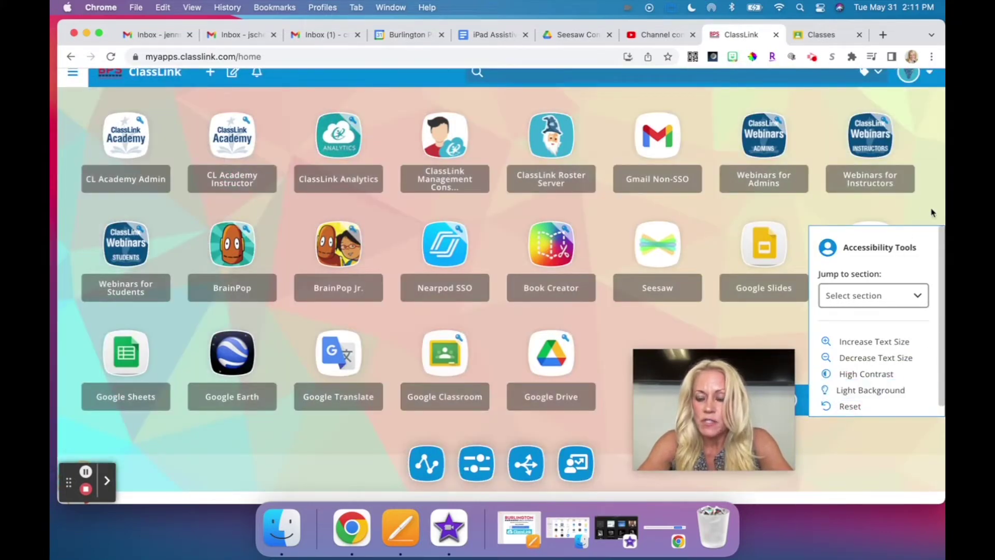
Close the Accessibility Tools panel, leaving no text-size or contrast option applied.
{"action": "left_click", "coordinate": [737, 381]}
{"action": "left_click_drag", "start_coordinate": [740, 384], "coordinate": [676, 389]}
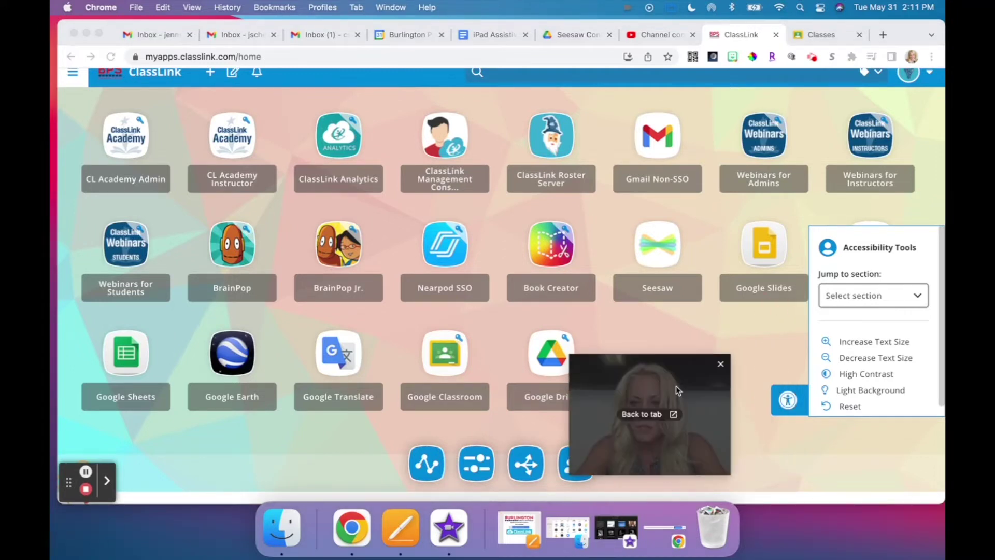
{"action": "left_click", "coordinate": [782, 400]}
{"action": "left_click", "coordinate": [782, 401]}
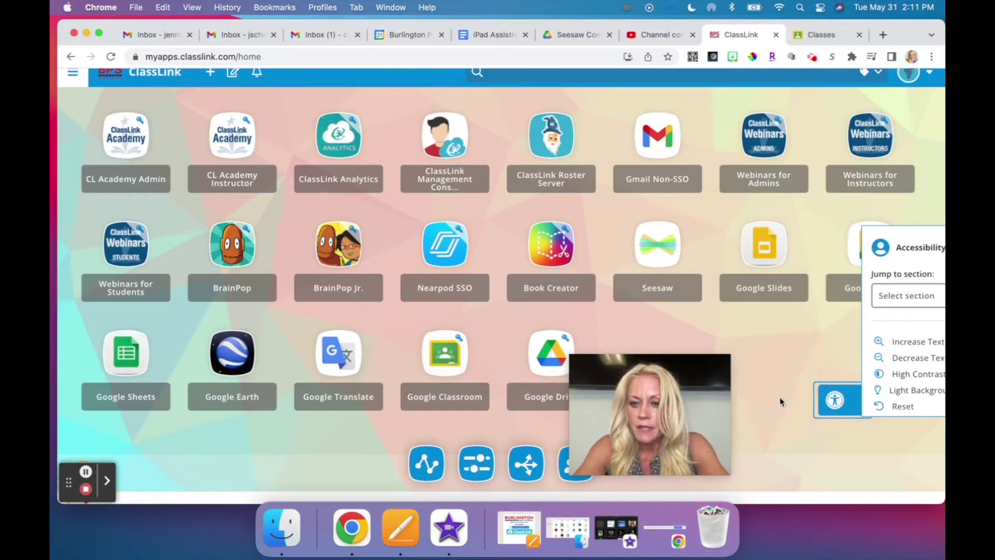
{"action": "left_click_drag", "start_coordinate": [682, 402], "coordinate": [841, 391]}
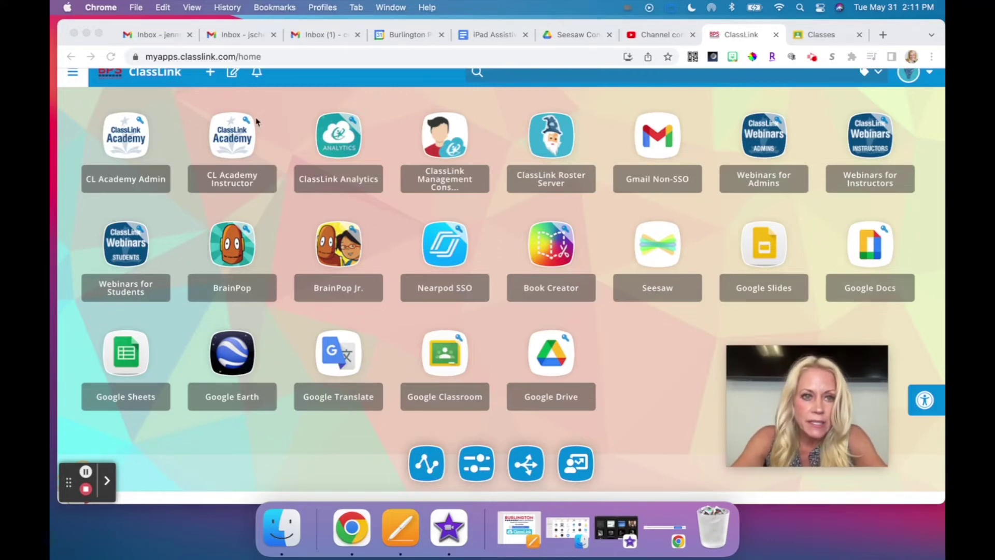
{"action": "left_click", "coordinate": [231, 76]}
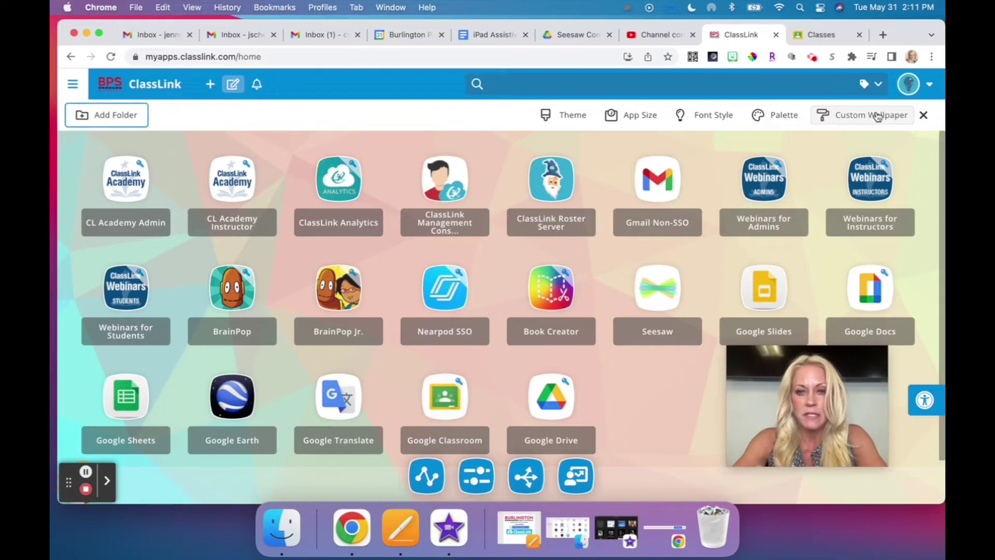
{"action": "left_click", "coordinate": [922, 118]}
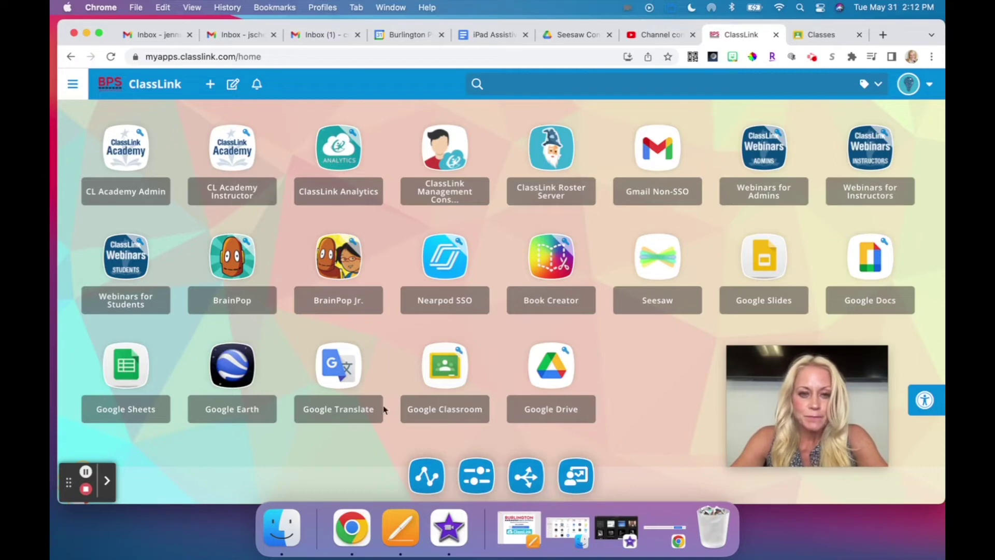
Launch Google Translate from its tile options in a new tab, then return to the ClassLink tab.
{"action": "right_click", "coordinate": [331, 361]}
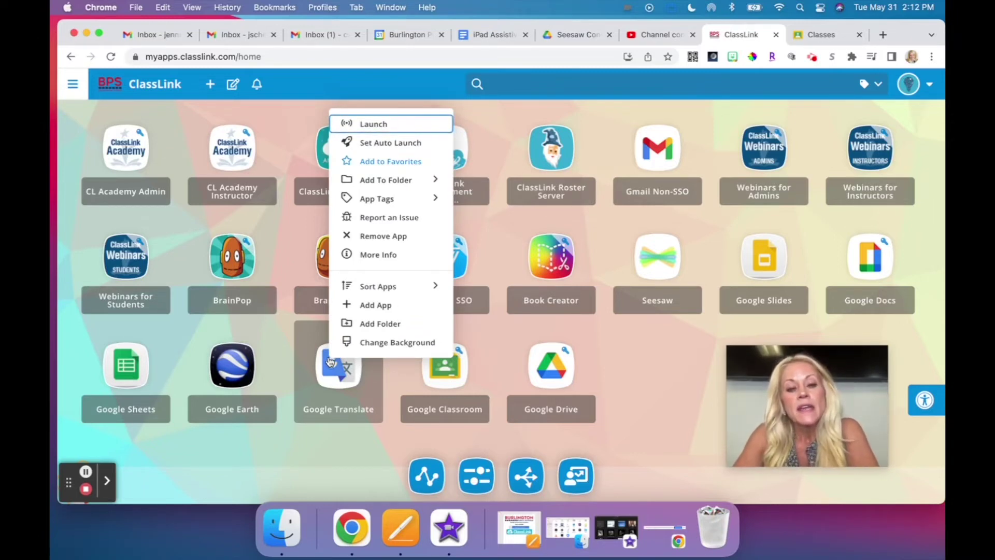
{"action": "left_click", "coordinate": [391, 125]}
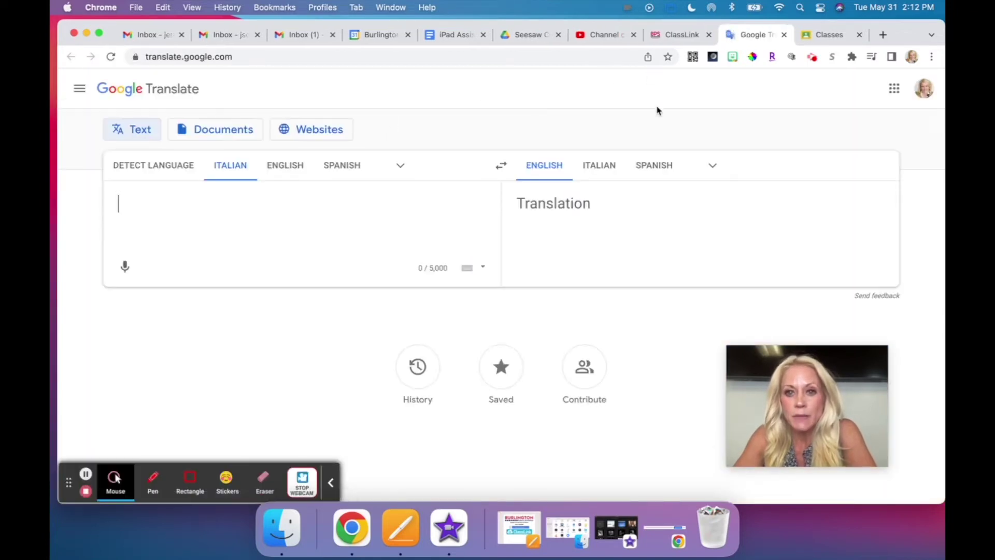
{"action": "left_click", "coordinate": [663, 39]}
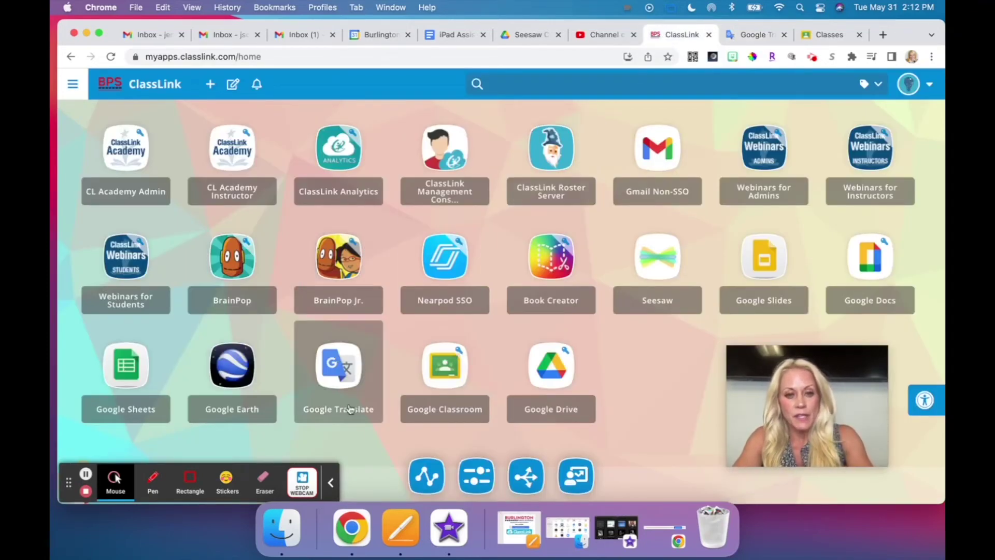
Bring up a launchpad app's options menu with launch, auto-launch and favorites choices.
{"action": "left_click", "coordinate": [330, 482]}
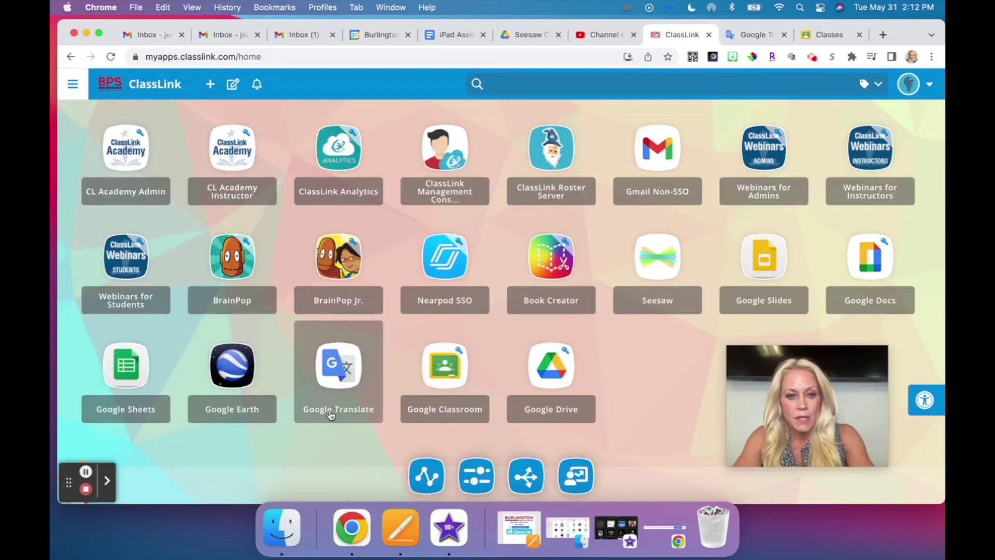
{"action": "right_click", "coordinate": [339, 381]}
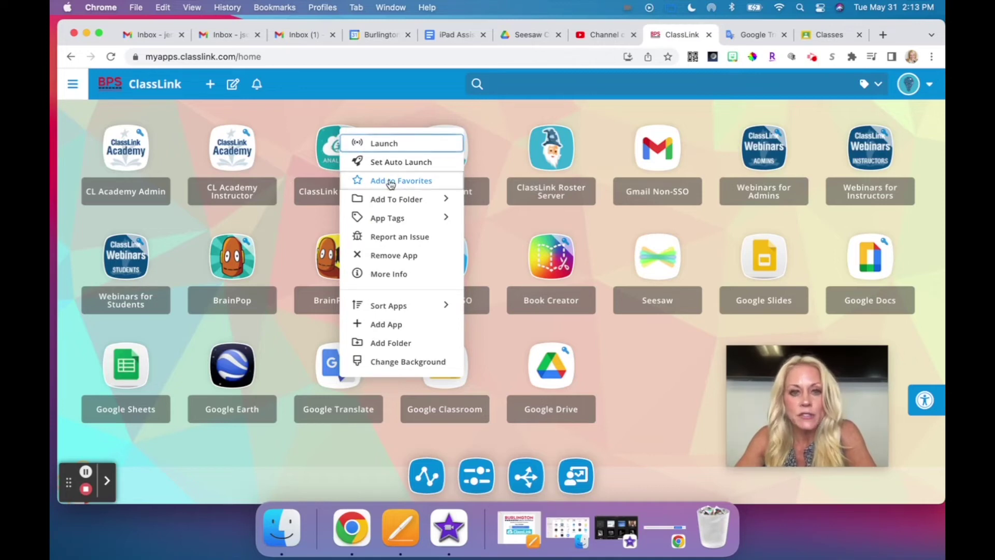
Add Google Translate to favorites, then add and remove Google Classroom from favorites.
{"action": "left_click", "coordinate": [390, 182]}
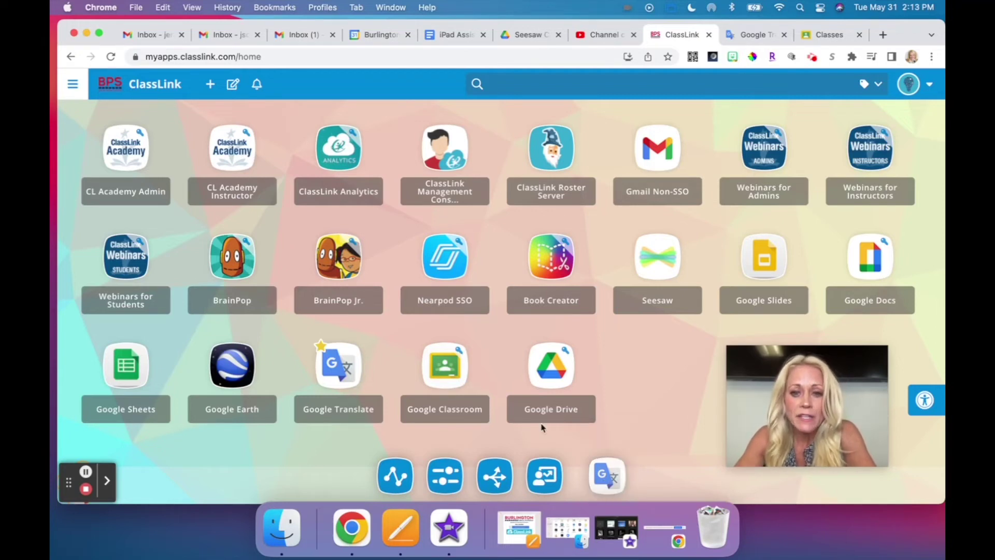
{"action": "right_click", "coordinate": [447, 375]}
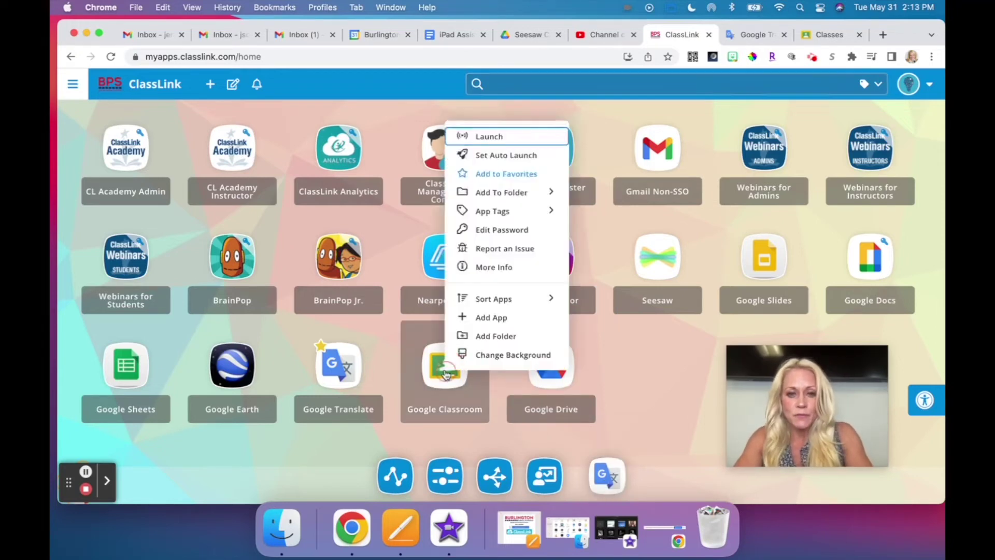
{"action": "left_click", "coordinate": [511, 174]}
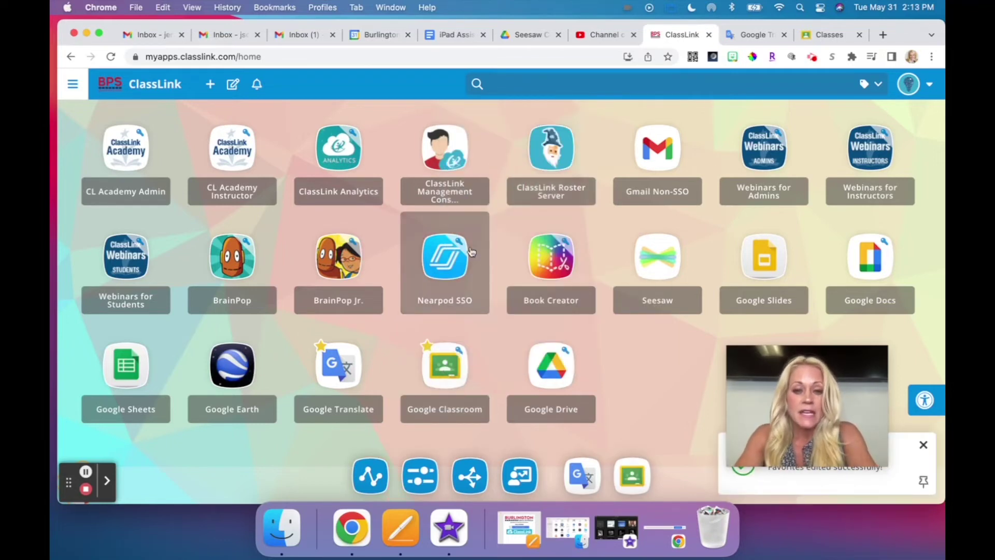
{"action": "right_click", "coordinate": [434, 364]}
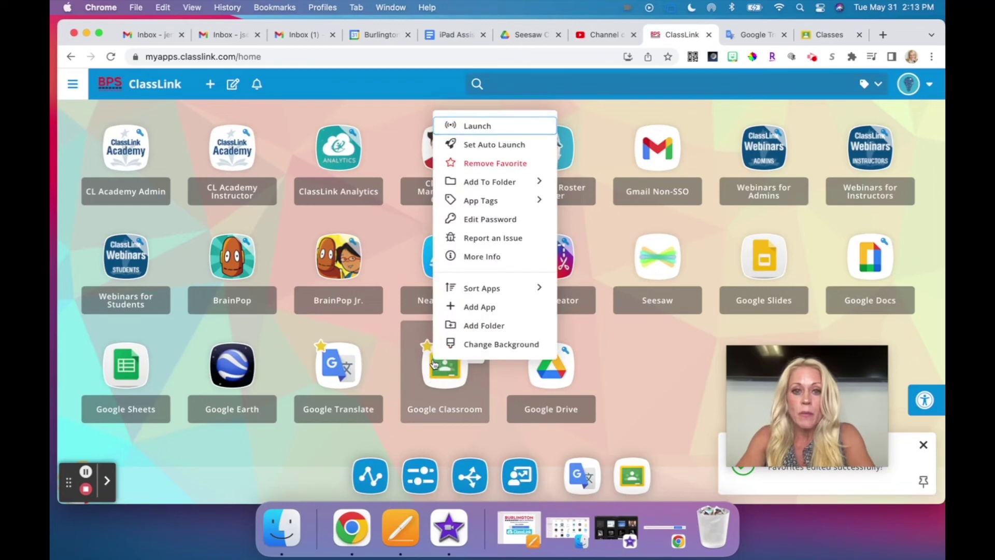
{"action": "left_click", "coordinate": [494, 162]}
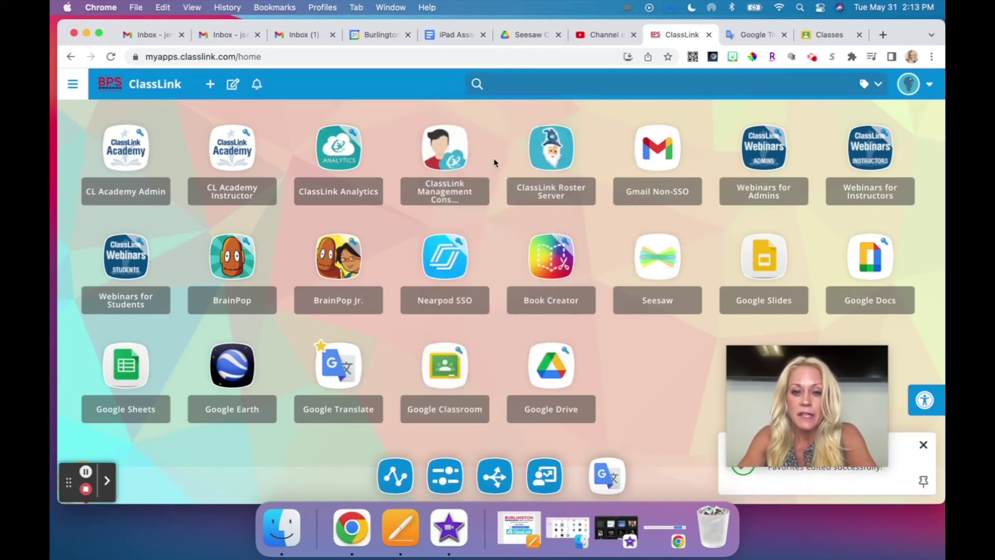
Remove Google Translate from favorites so it leaves the favorites bar.
{"action": "right_click", "coordinate": [437, 368]}
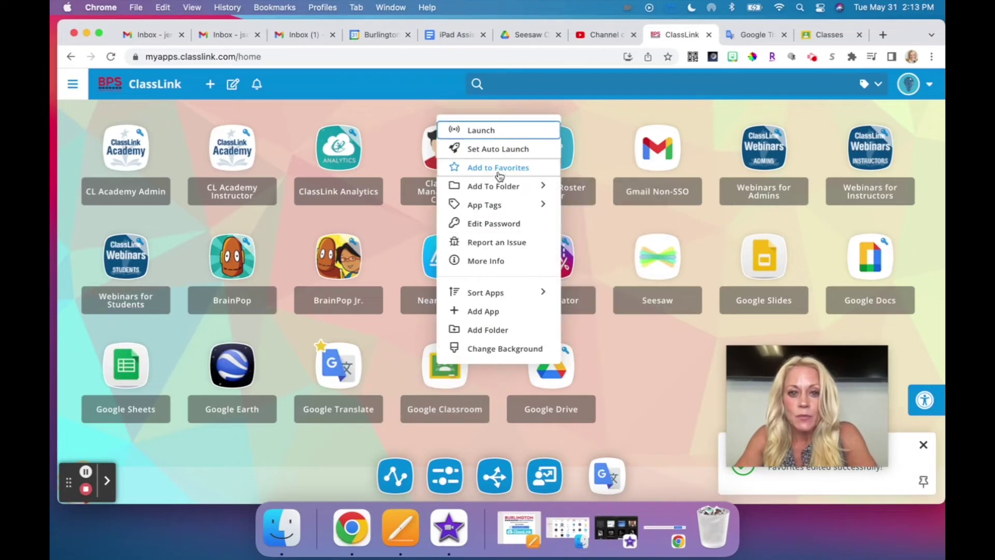
{"action": "right_click", "coordinate": [338, 364]}
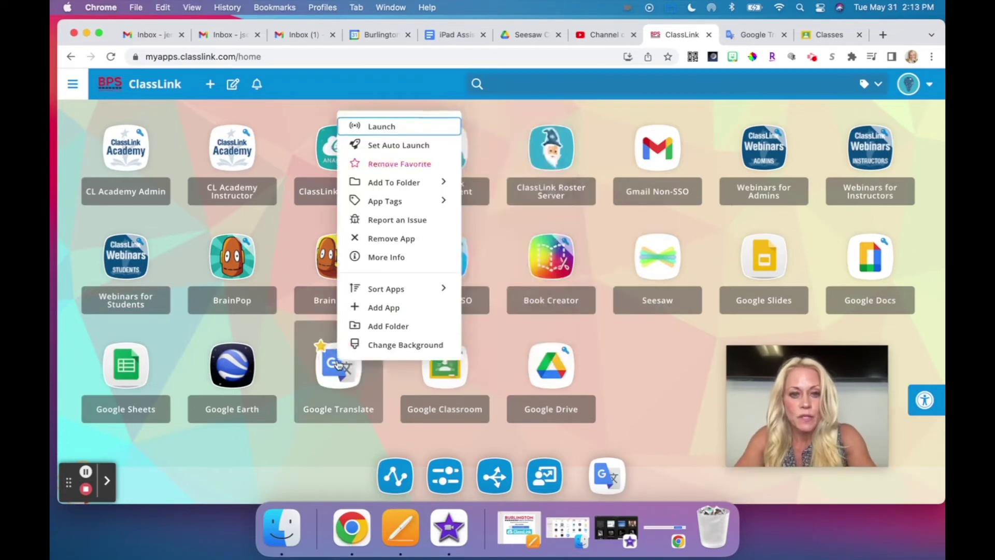
{"action": "left_click", "coordinate": [384, 163]}
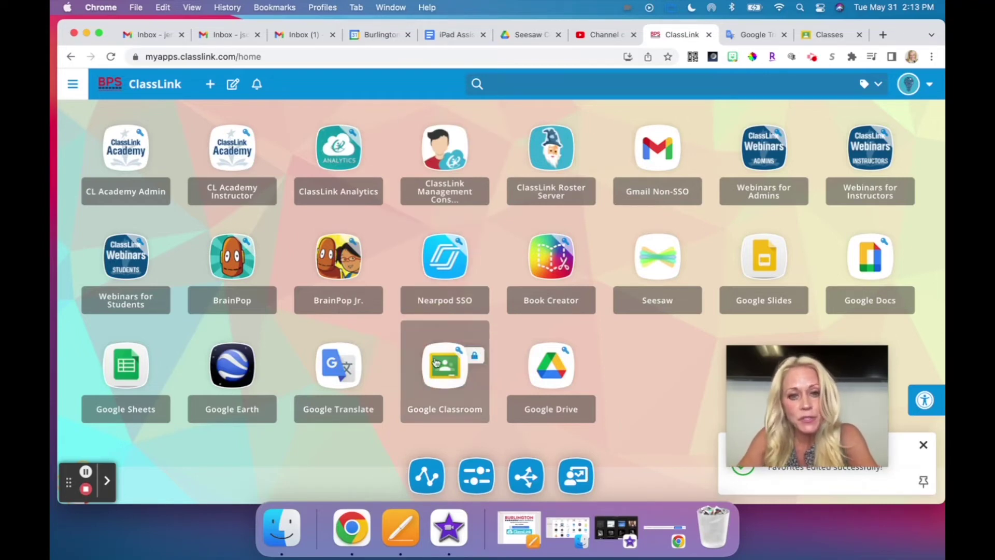
Create a new 'Google Apps' folder in the default blue containing Google Classroom.
{"action": "right_click", "coordinate": [440, 379]}
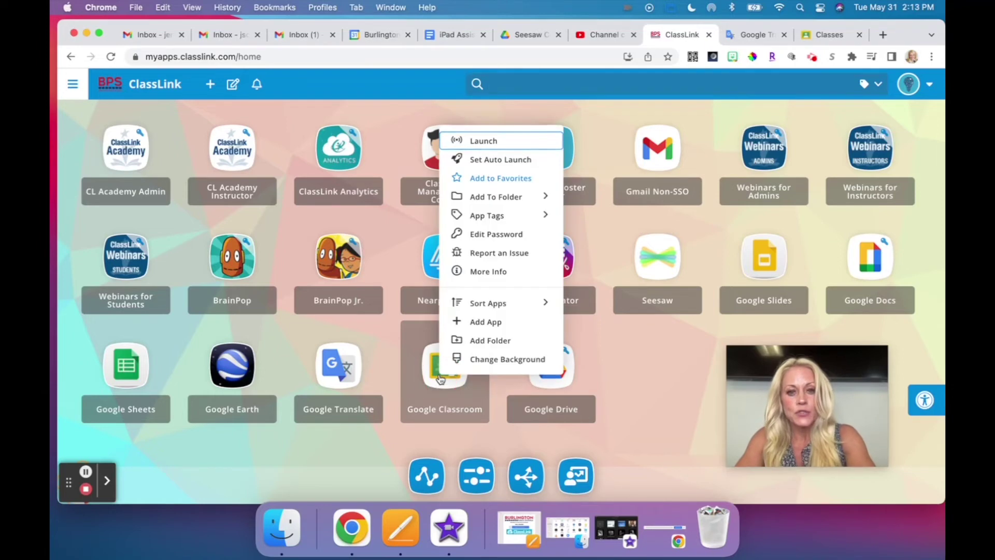
{"action": "mouse_move", "coordinate": [525, 221]}
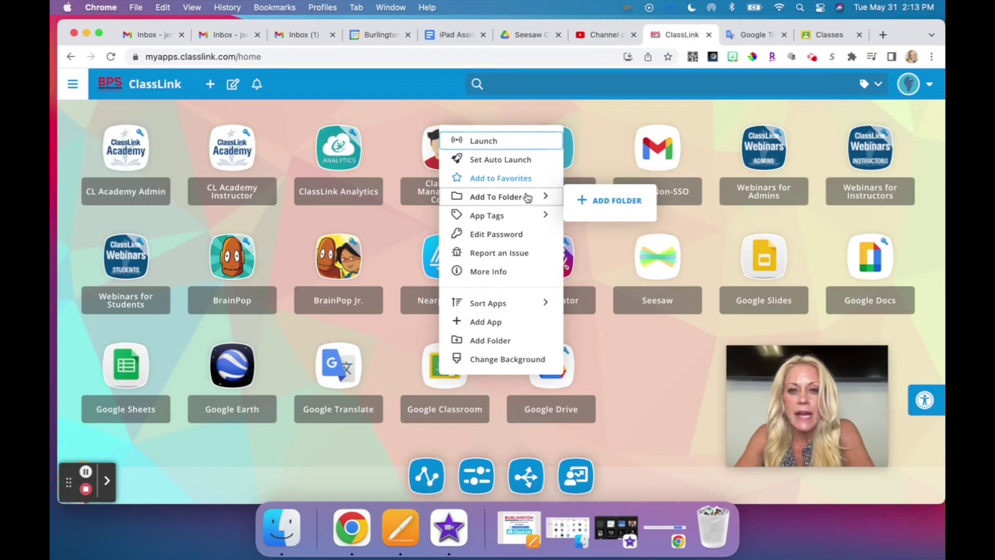
{"action": "left_click", "coordinate": [597, 201]}
{"action": "left_click", "coordinate": [468, 245]}
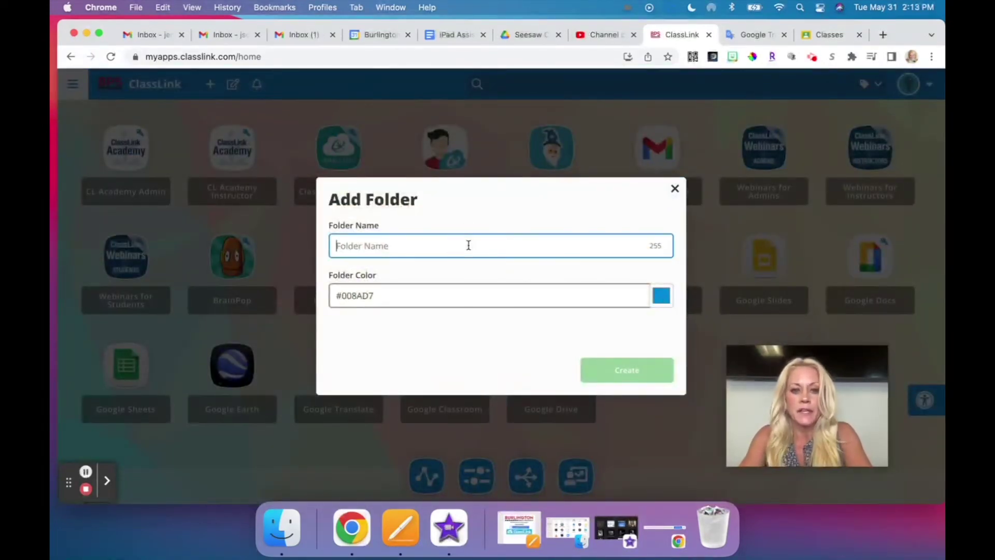
{"action": "type", "text": "Google Apps"}
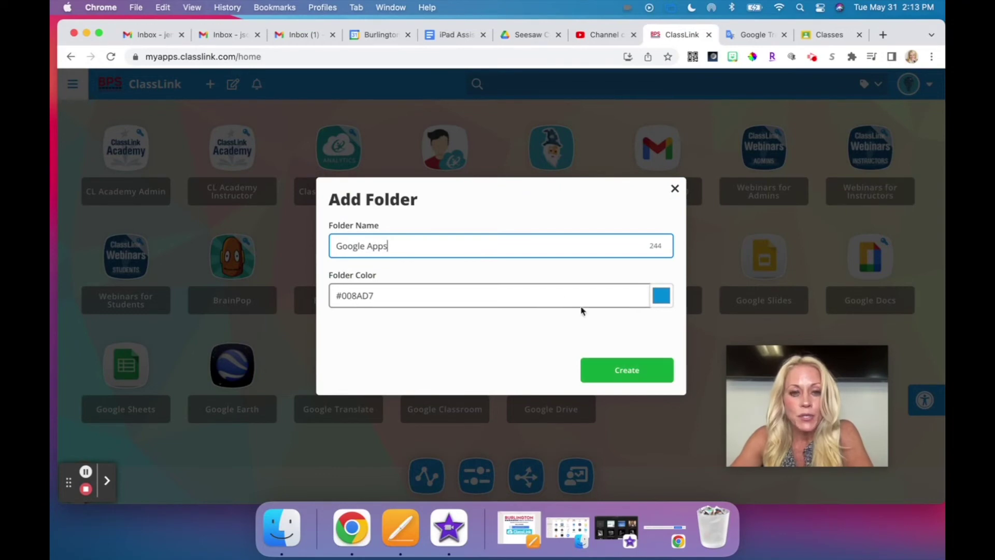
{"action": "left_click", "coordinate": [662, 302]}
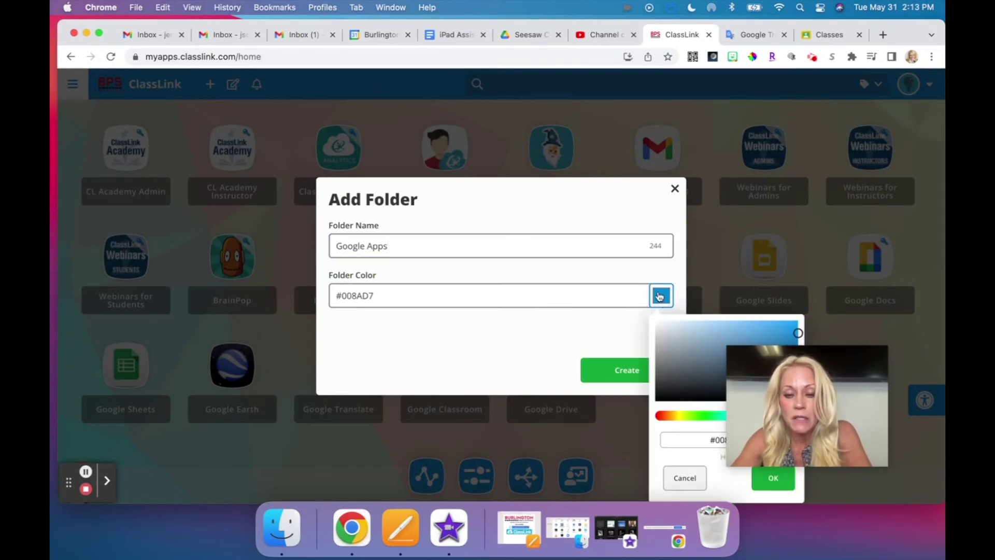
{"action": "left_click", "coordinate": [614, 375]}
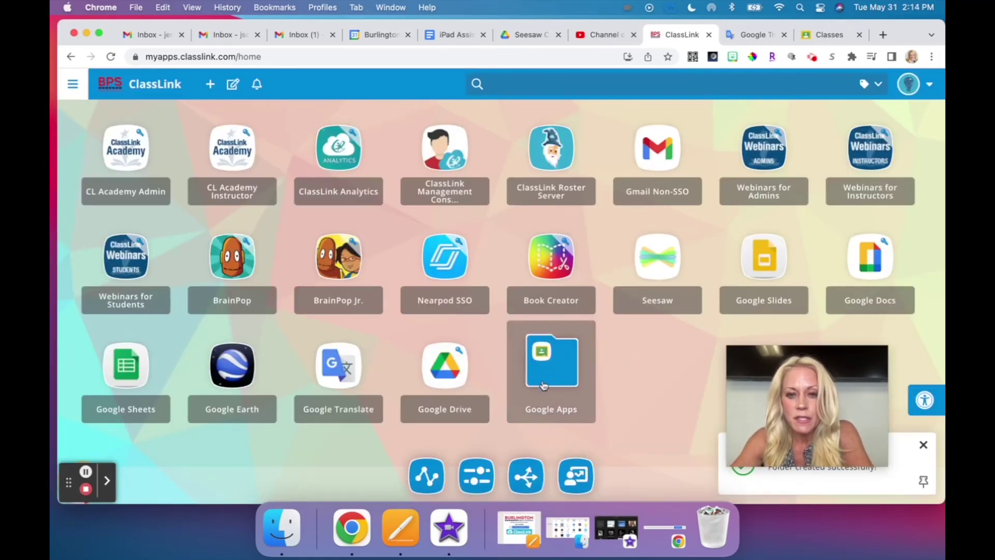
Move Google Drive and Google Translate into the Google Apps folder.
{"action": "right_click", "coordinate": [435, 381]}
{"action": "mouse_move", "coordinate": [482, 202]}
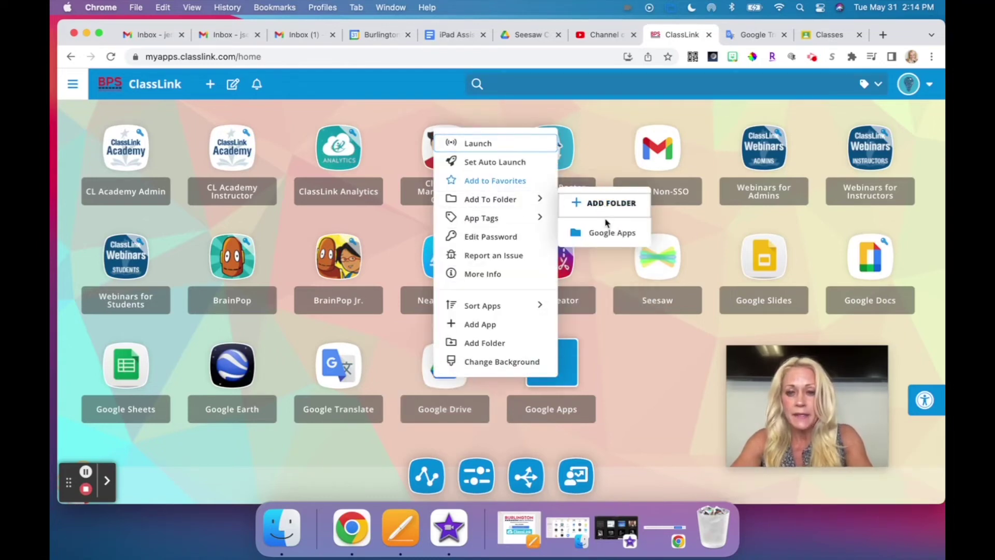
{"action": "left_click", "coordinate": [607, 234]}
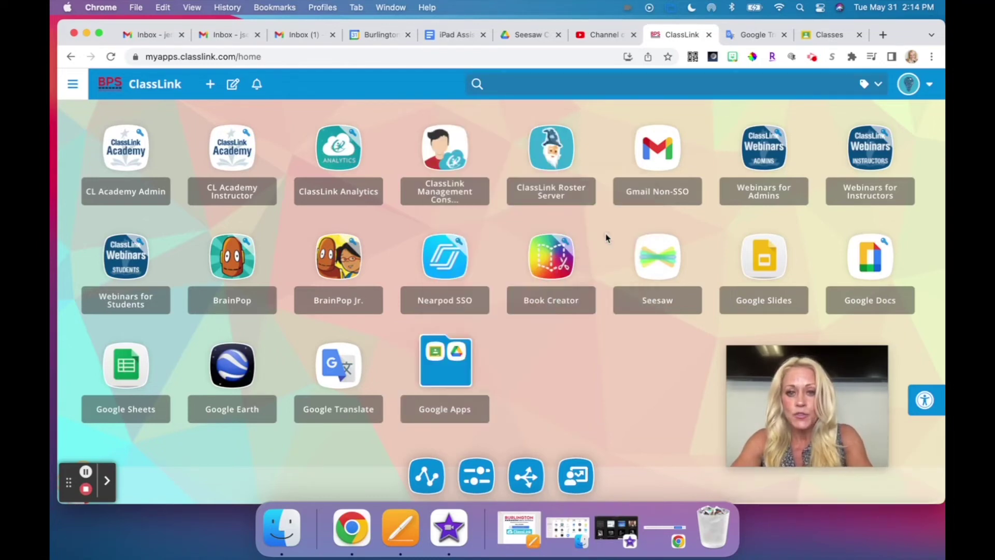
{"action": "right_click", "coordinate": [341, 364]}
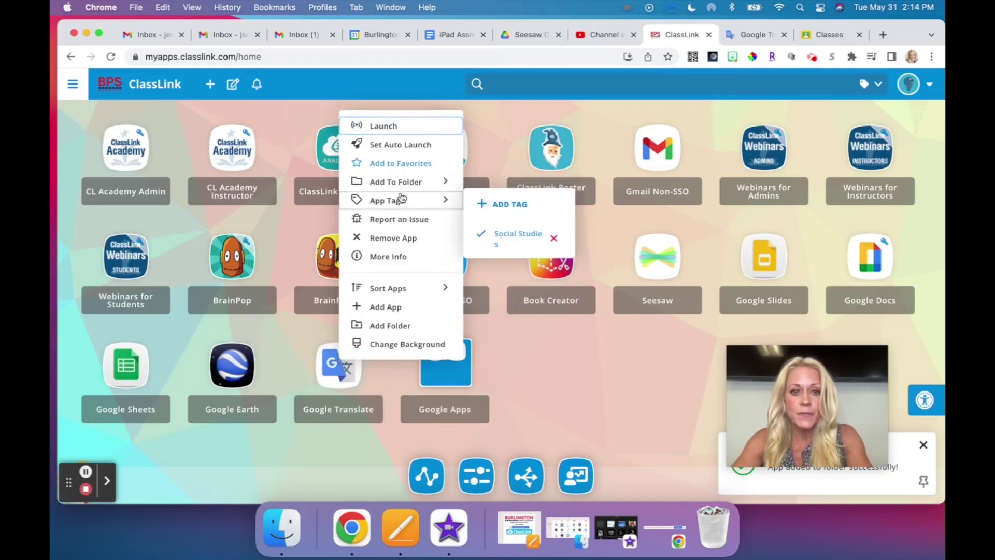
{"action": "mouse_move", "coordinate": [413, 187]}
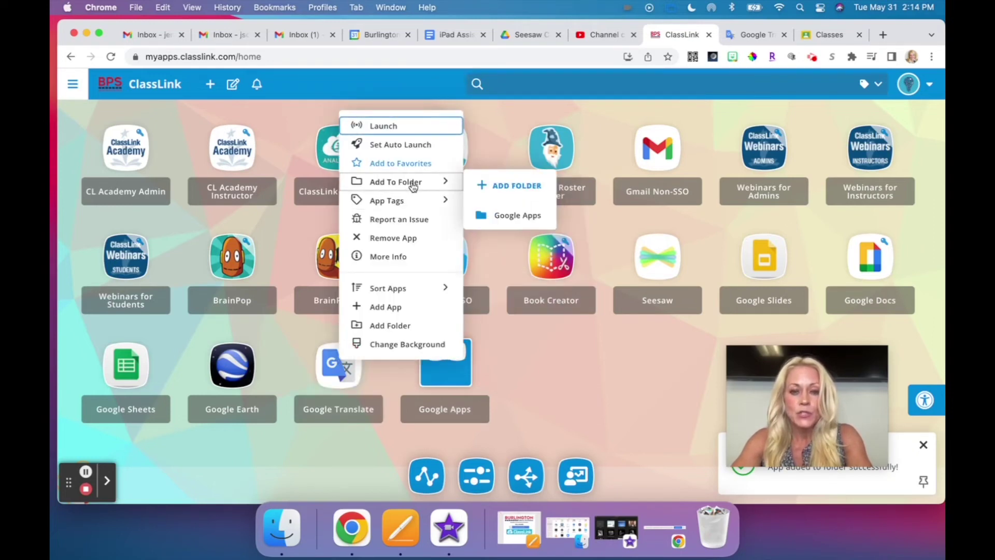
{"action": "left_click", "coordinate": [508, 219]}
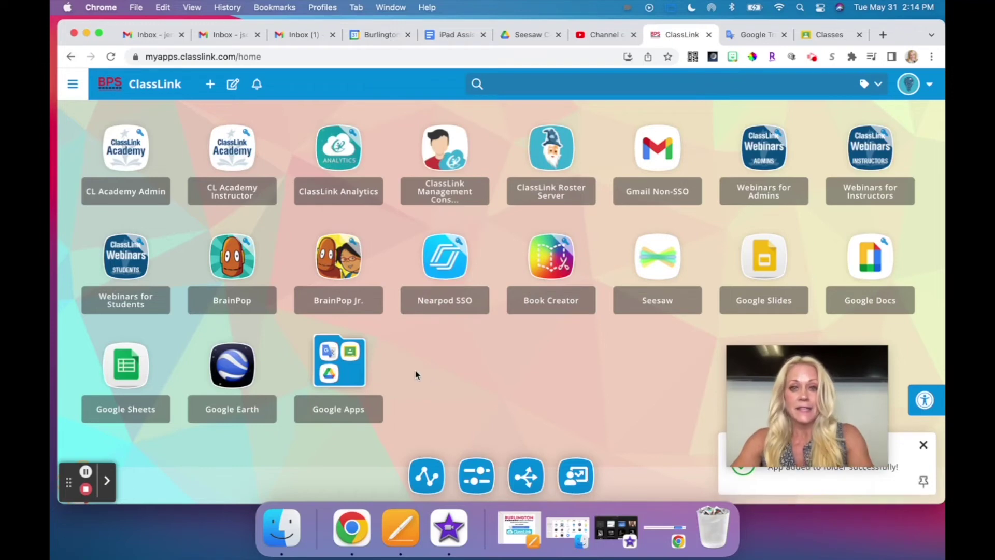
Remove the Google Apps folder and confirm Delete, returning Translate, Classroom and Drive to the grid.
{"action": "right_click", "coordinate": [338, 376]}
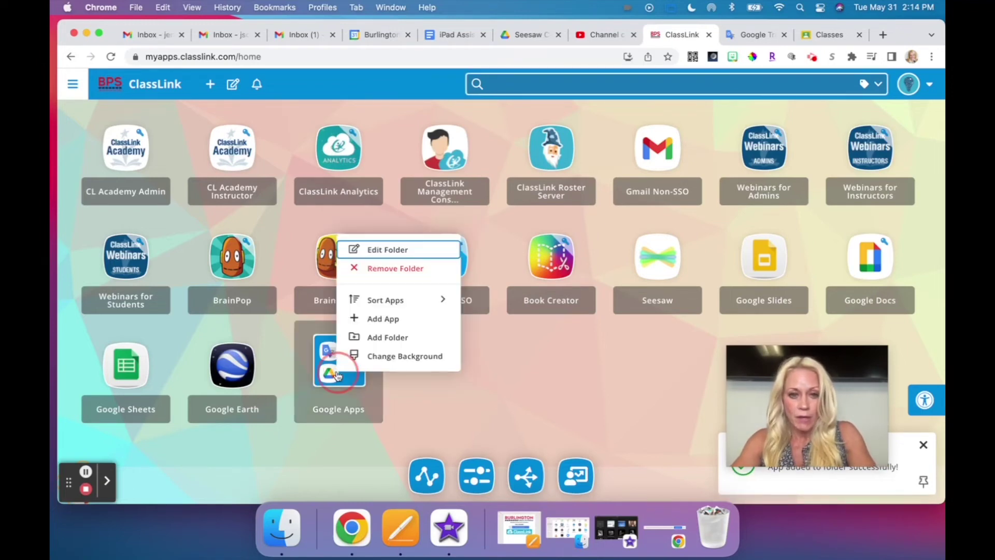
{"action": "left_click", "coordinate": [405, 268]}
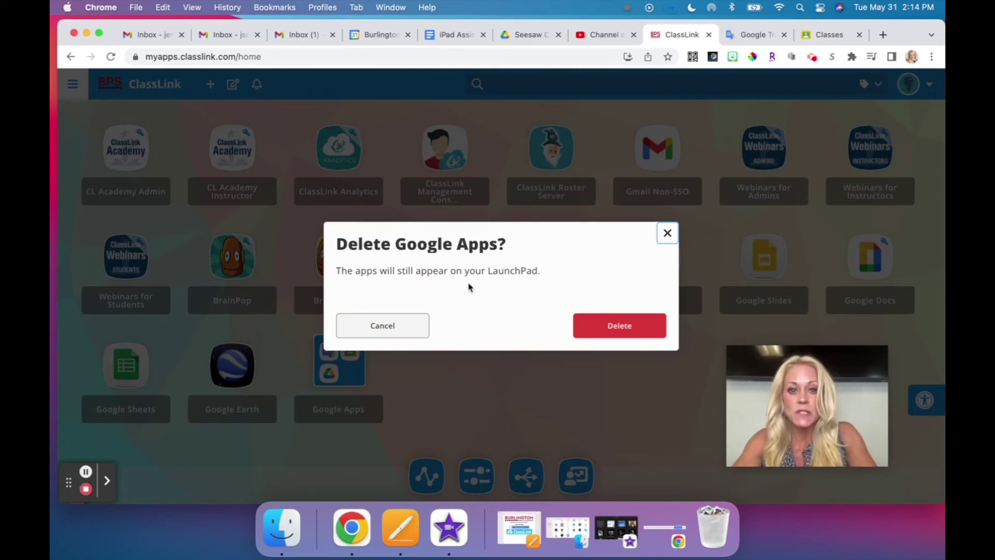
{"action": "left_click", "coordinate": [599, 324]}
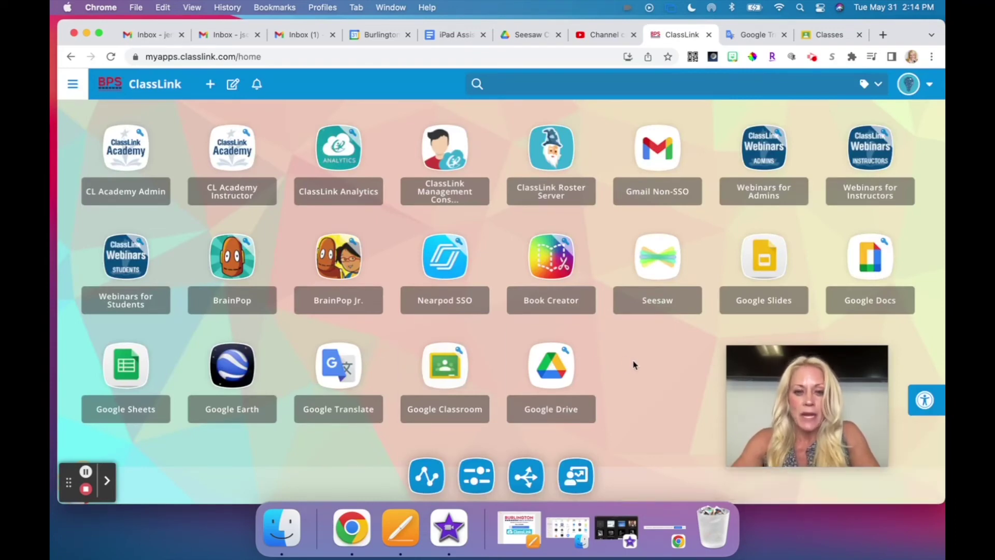
{"action": "right_click", "coordinate": [344, 373]}
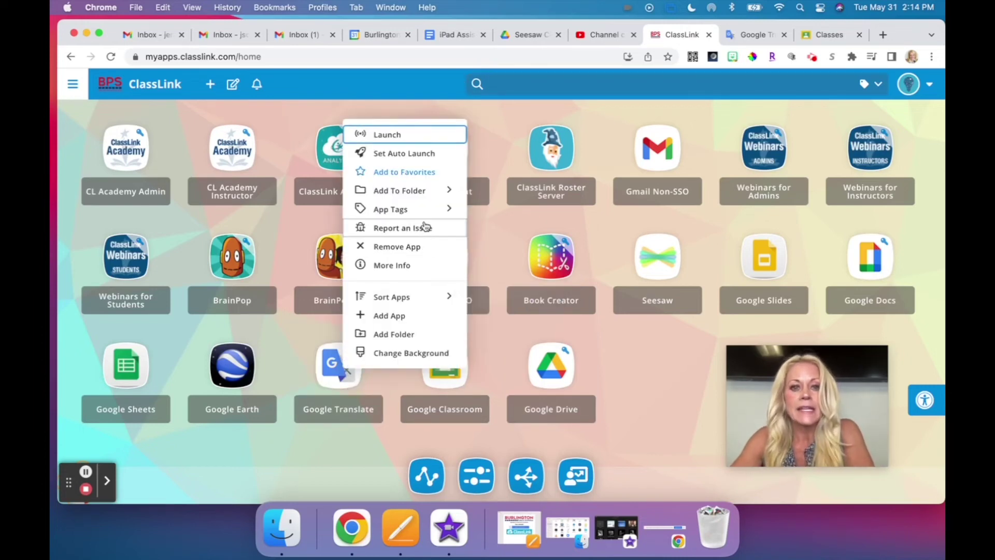
{"action": "mouse_move", "coordinate": [426, 215]}
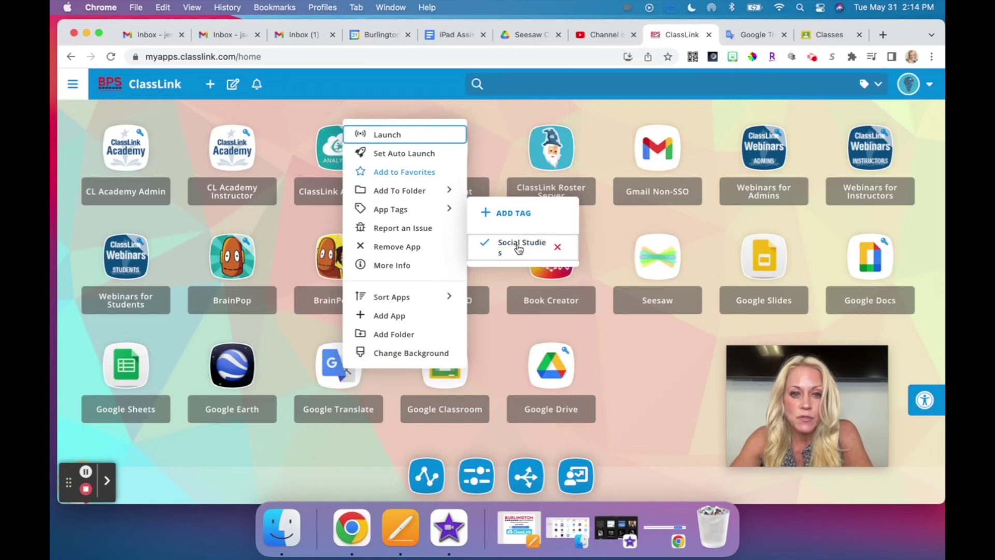
{"action": "left_click", "coordinate": [229, 370]}
{"action": "right_click", "coordinate": [229, 368]}
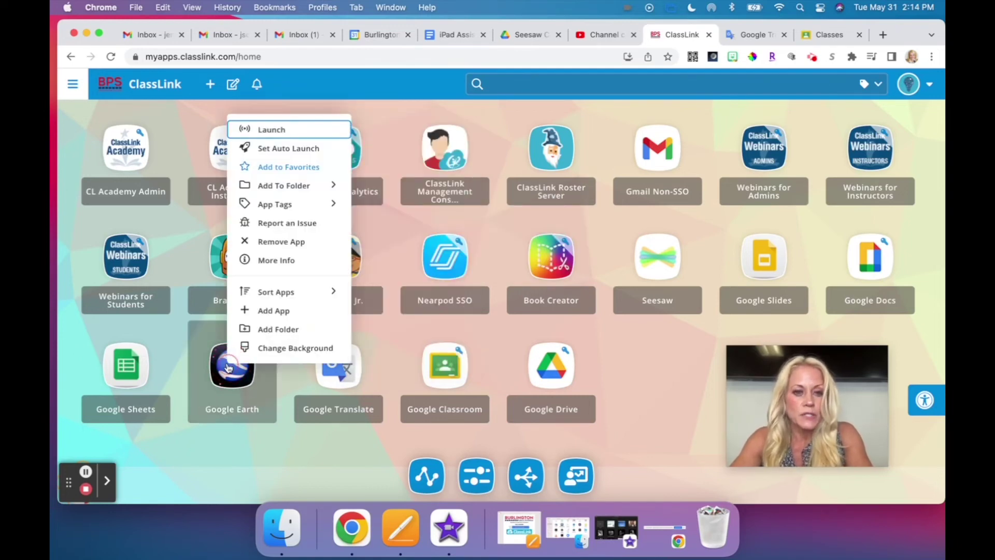
{"action": "mouse_move", "coordinate": [291, 207]}
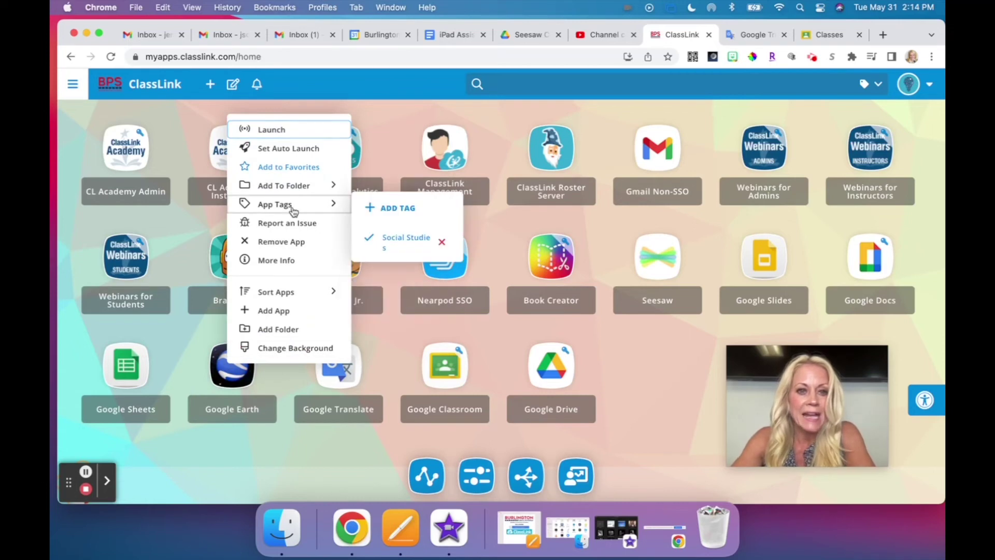
{"action": "left_click", "coordinate": [394, 240]}
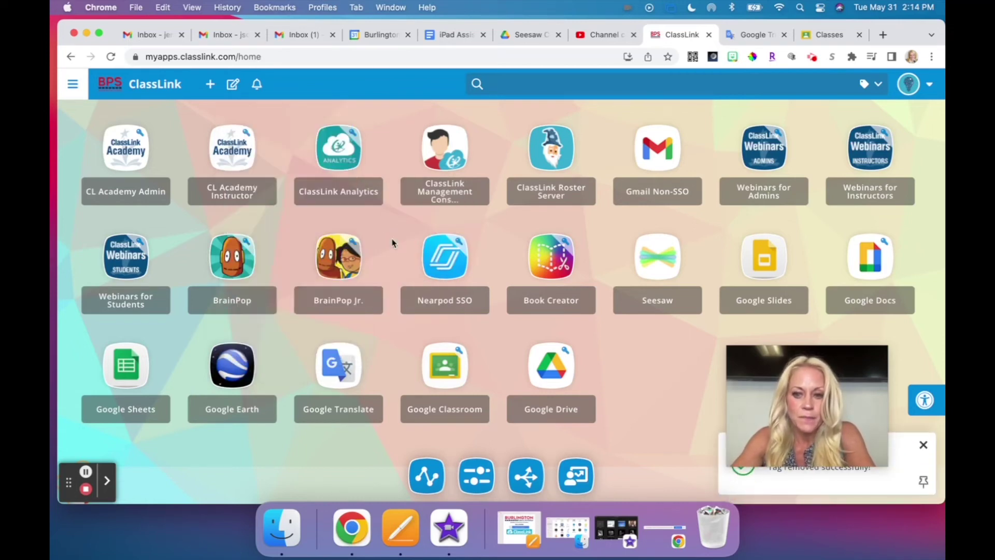
{"action": "left_click_drag", "start_coordinate": [803, 390], "coordinate": [696, 346]}
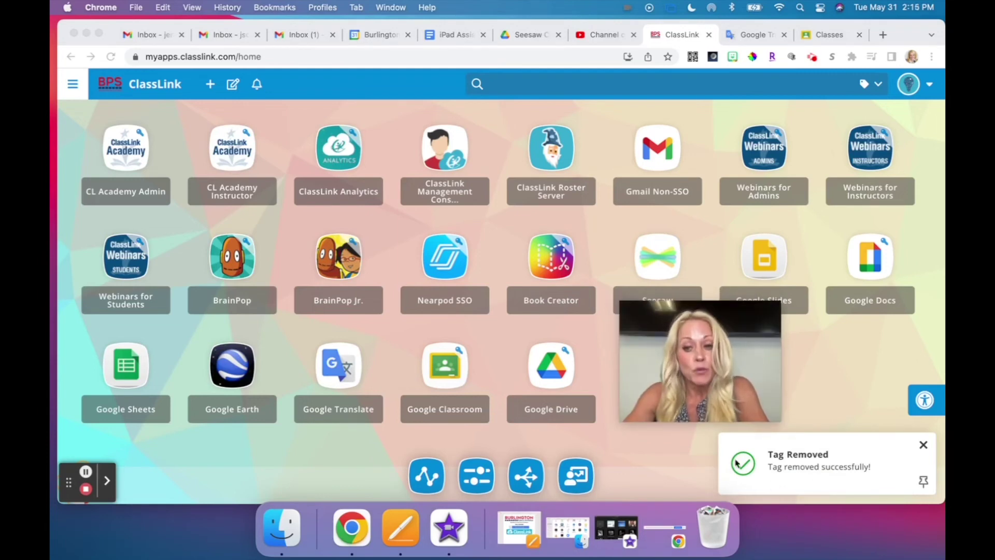
{"action": "left_click", "coordinate": [235, 380]}
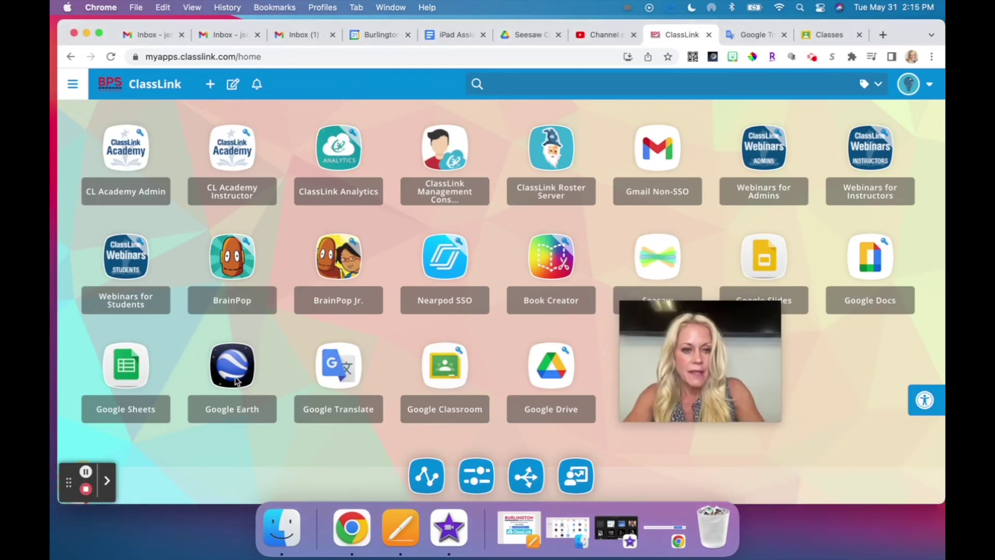
{"action": "right_click", "coordinate": [236, 379]}
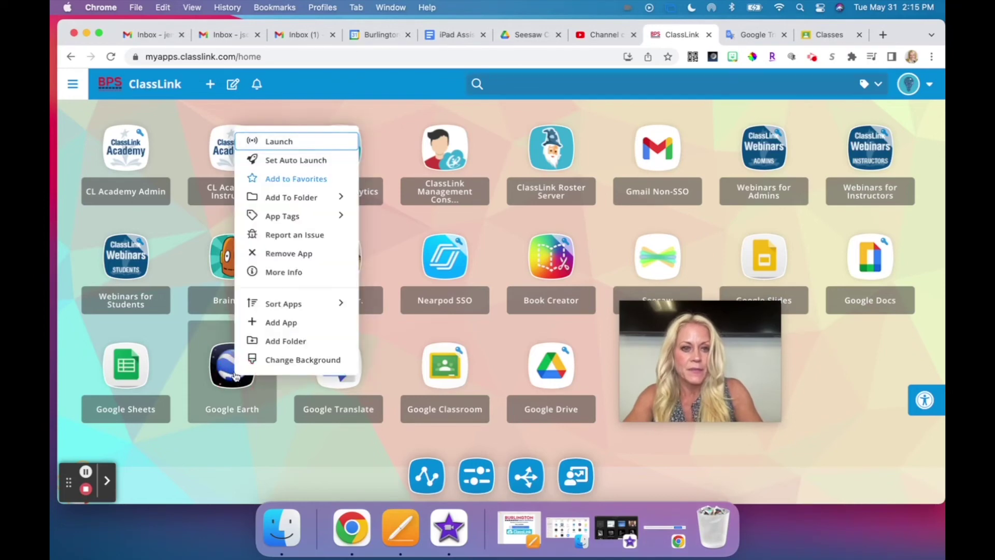
{"action": "mouse_move", "coordinate": [304, 216]}
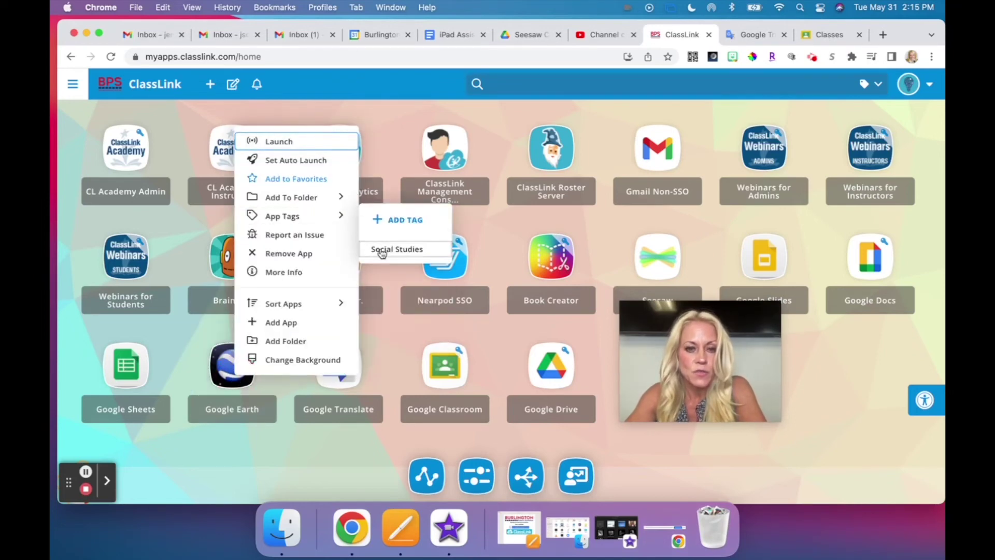
{"action": "left_click", "coordinate": [382, 251]}
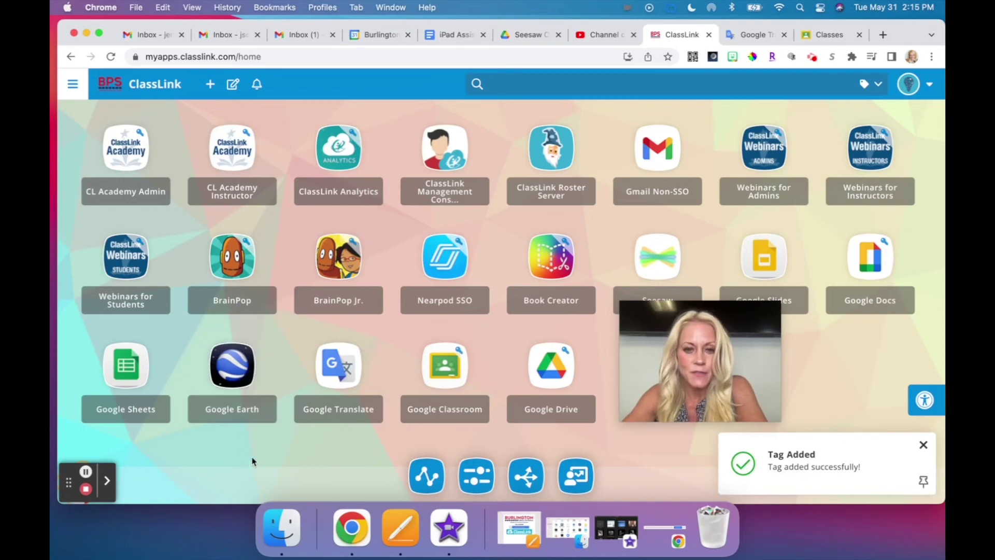
{"action": "right_click", "coordinate": [237, 383]}
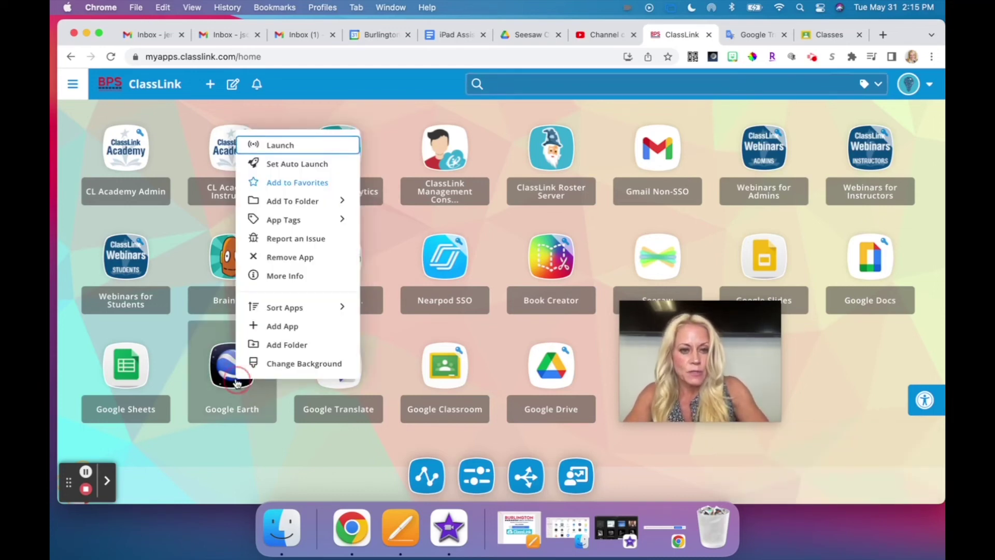
{"action": "left_click", "coordinate": [279, 275]}
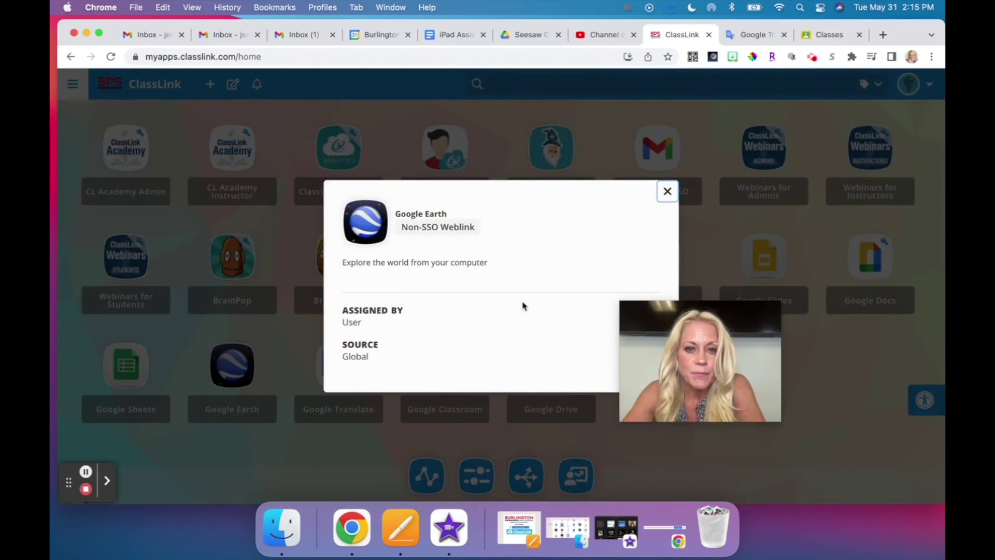
{"action": "left_click", "coordinate": [666, 197]}
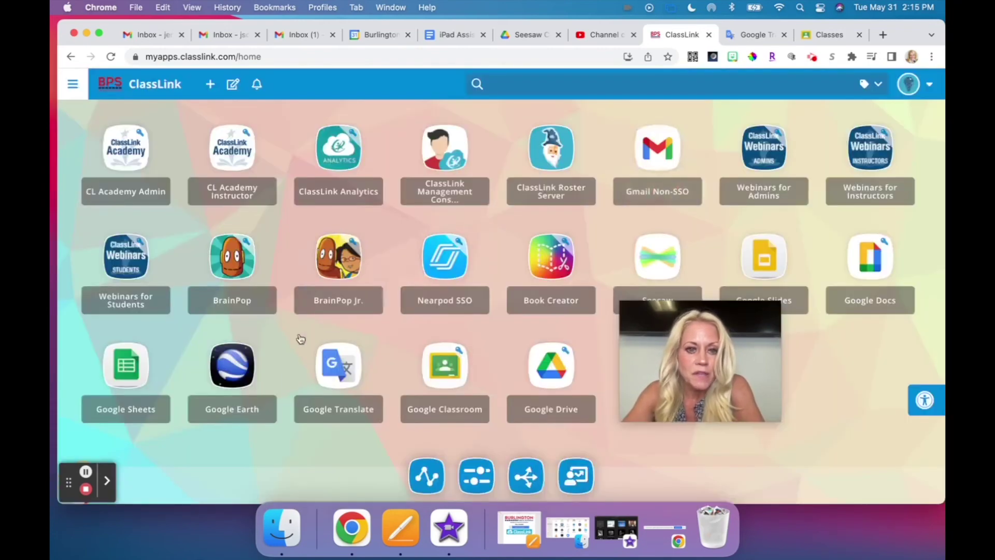
{"action": "right_click", "coordinate": [246, 382]}
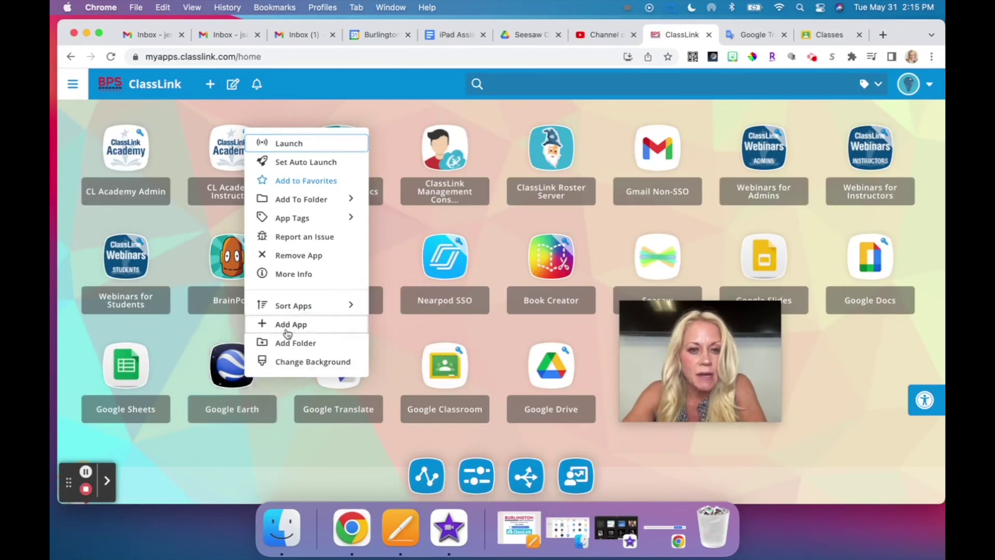
{"action": "left_click", "coordinate": [288, 362]}
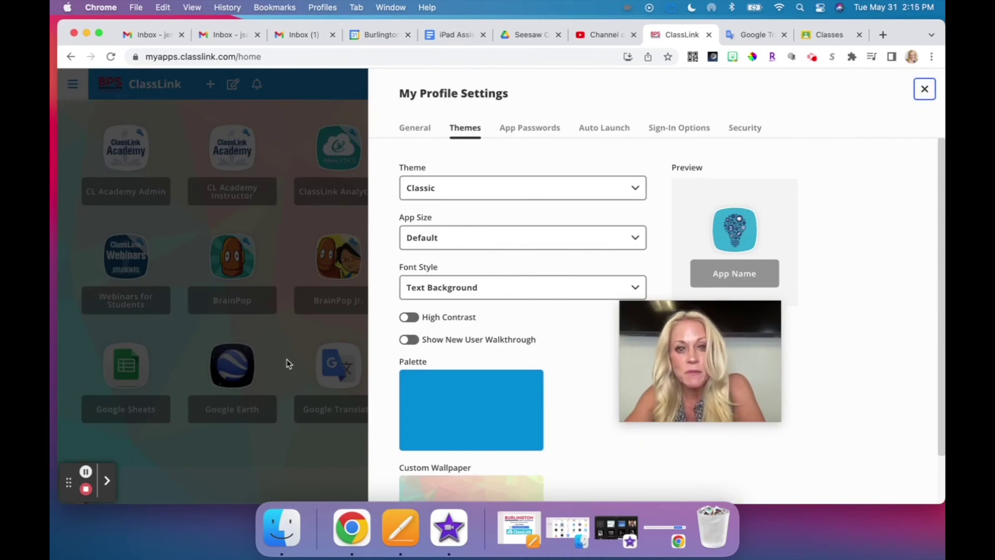
{"action": "left_click", "coordinate": [925, 89]}
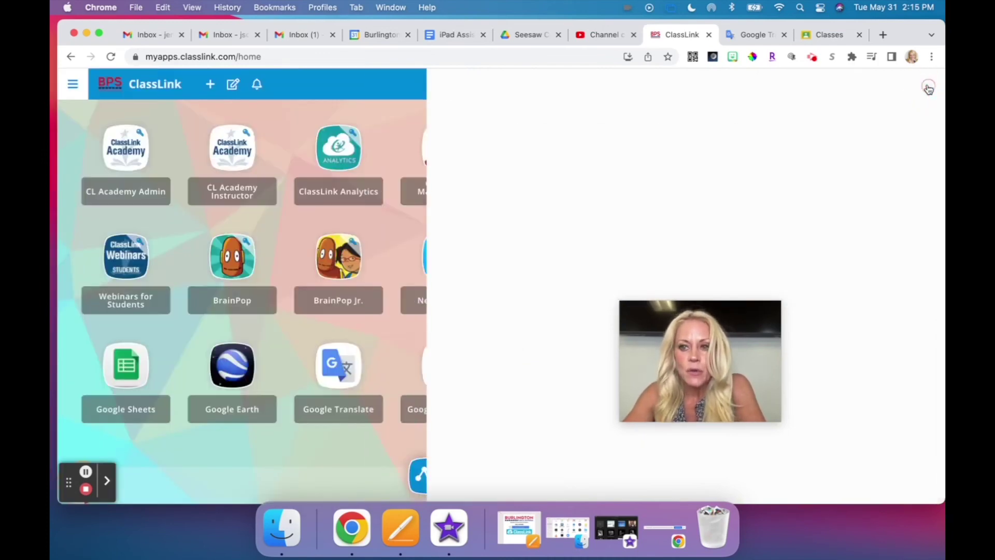
{"action": "left_click", "coordinate": [662, 340]}
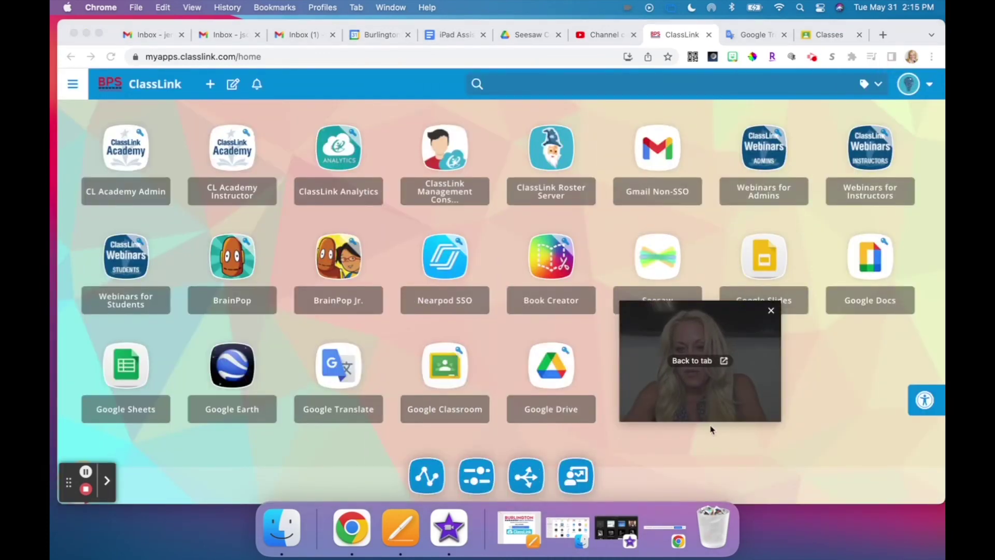
{"action": "left_click_drag", "start_coordinate": [690, 395], "coordinate": [708, 443]}
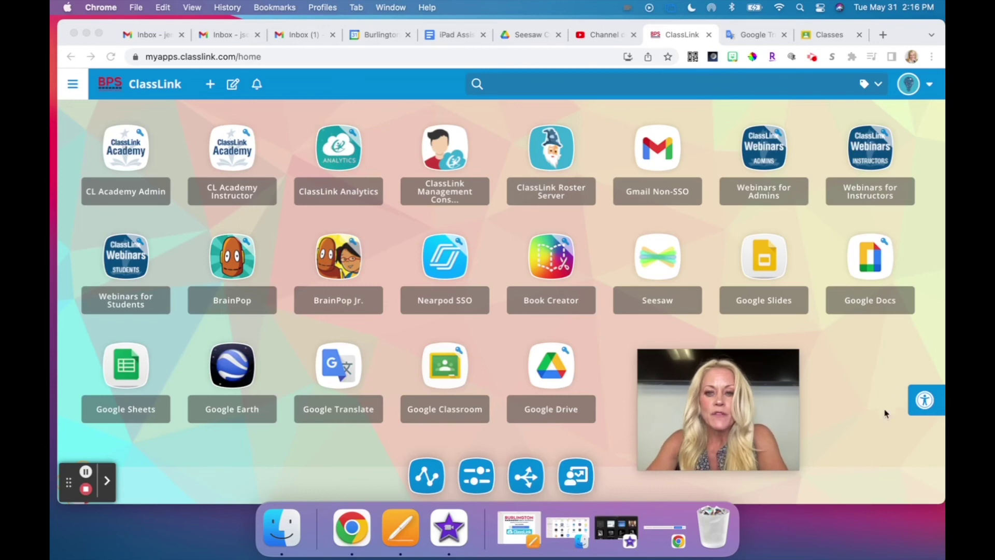
{"action": "left_click", "coordinate": [757, 266]}
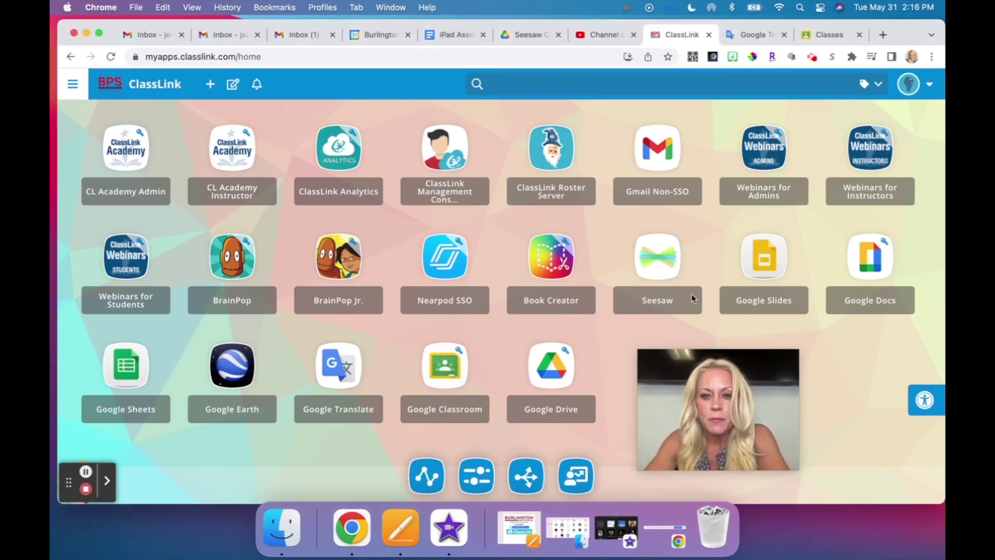
Drag Google Slides, Google Docs and Gmail Non-SSO into the bottom row beside Google Drive.
{"action": "left_click_drag", "start_coordinate": [765, 259], "coordinate": [511, 369]}
{"action": "left_click_drag", "start_coordinate": [777, 275], "coordinate": [397, 398]}
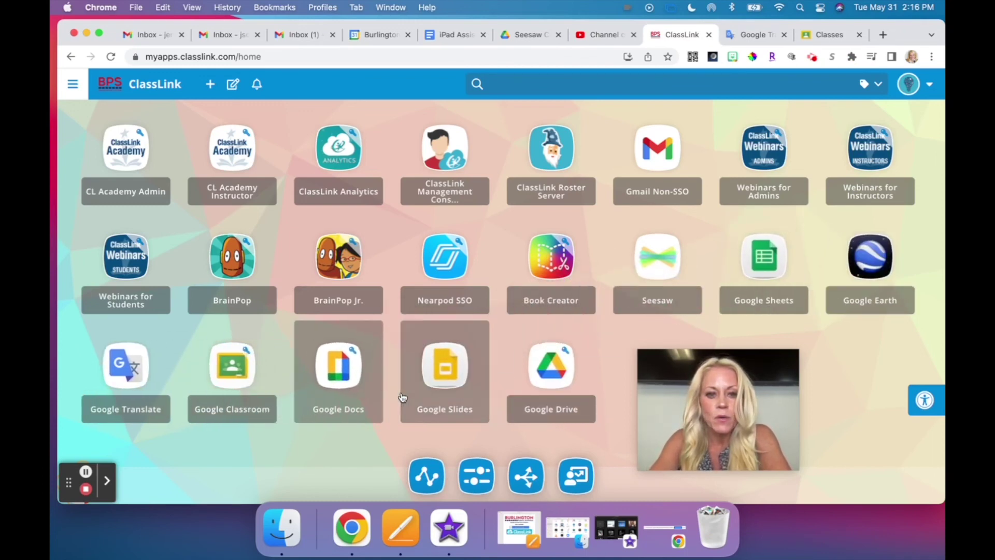
{"action": "left_click_drag", "start_coordinate": [660, 158], "coordinate": [389, 381]}
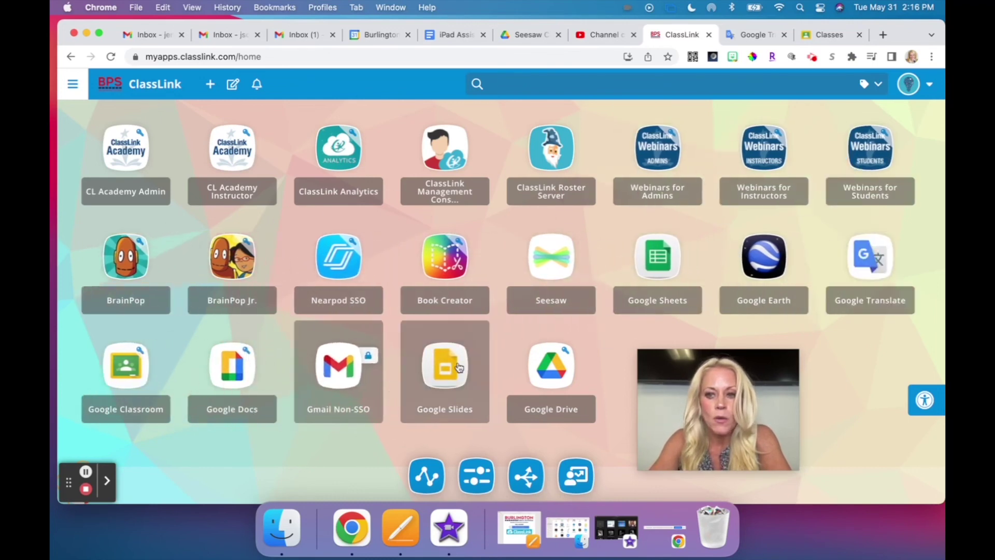